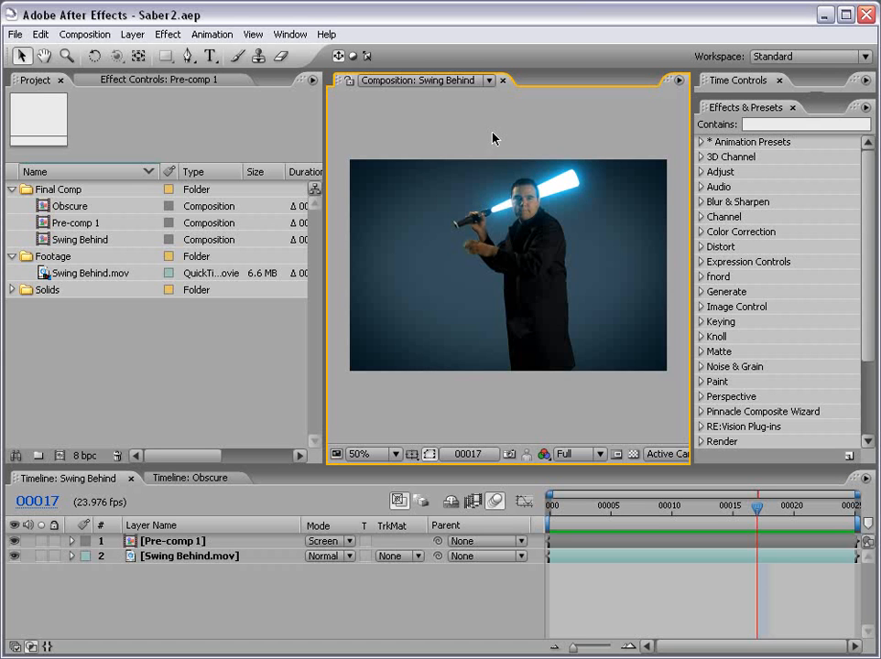
Compare the Obscure and Swing Behind compositions and create a new composition from the Swing Behind.mov footage
left_click(190, 482)
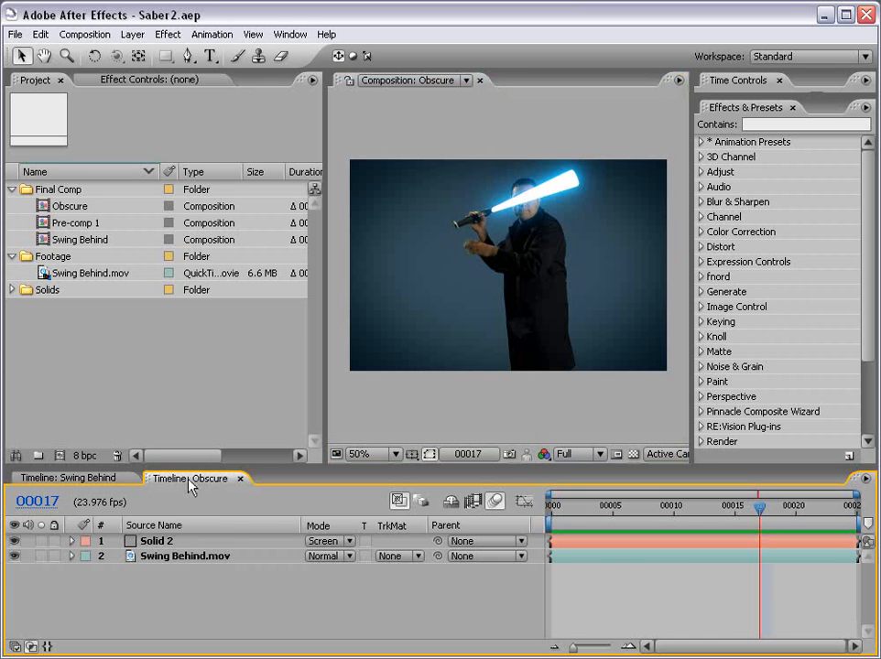
left_click(106, 478)
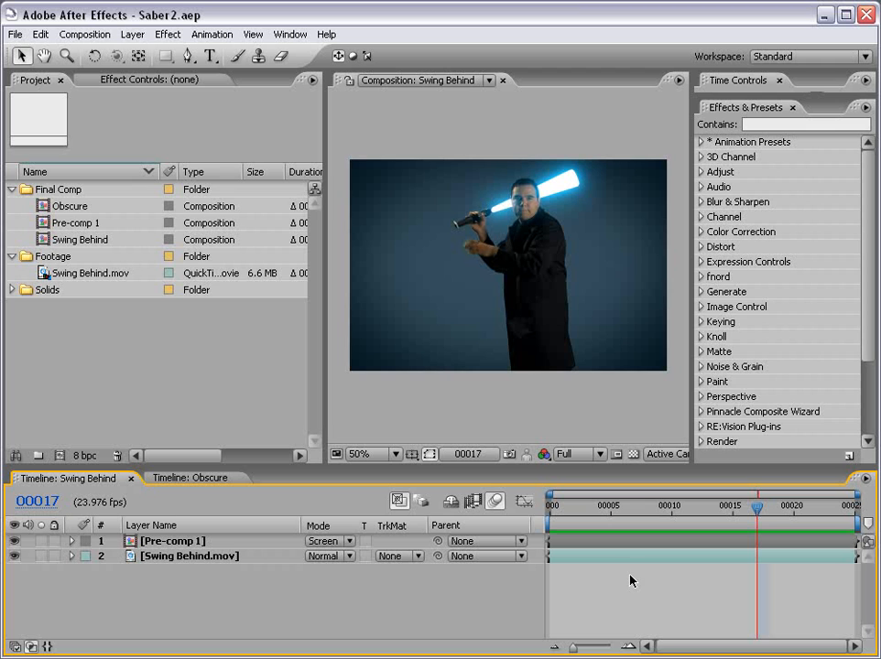
left_click(99, 360)
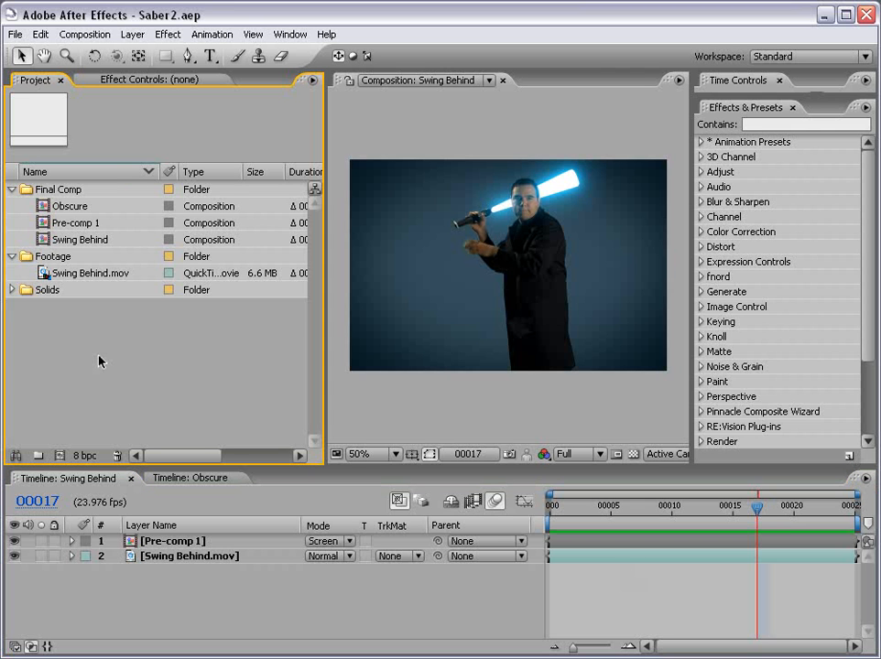
left_click_drag(44, 273, 61, 463)
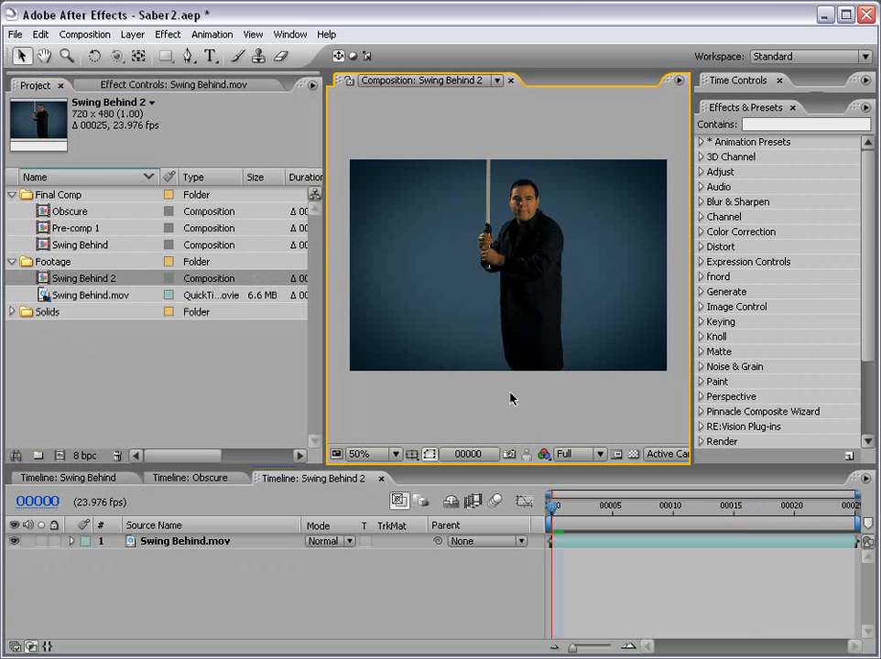
Locate and select the Light_Saber_V2 animation preset in the VFX preset folder
left_click(702, 144)
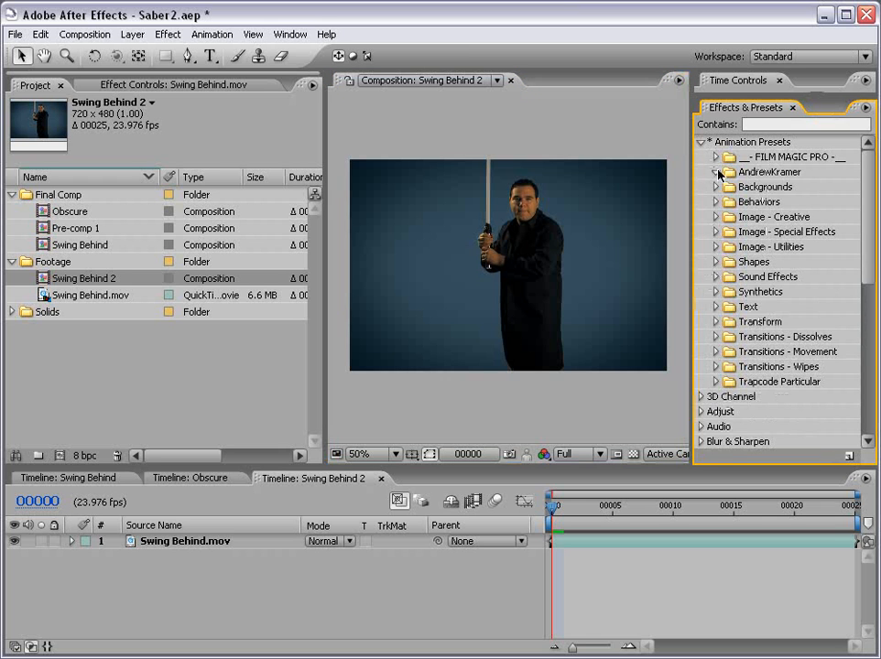
left_click(717, 172)
left_click(731, 233)
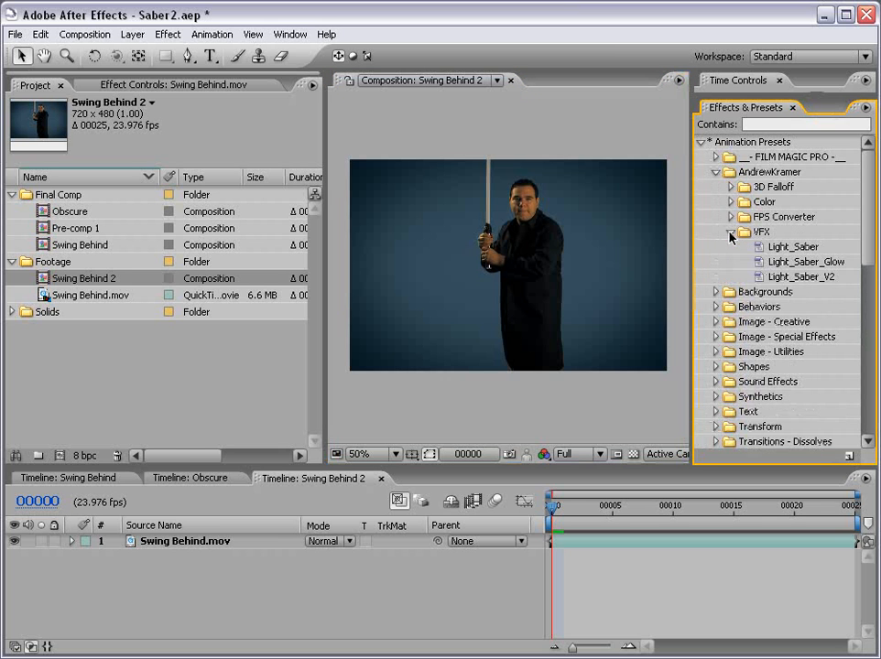
left_click(812, 276)
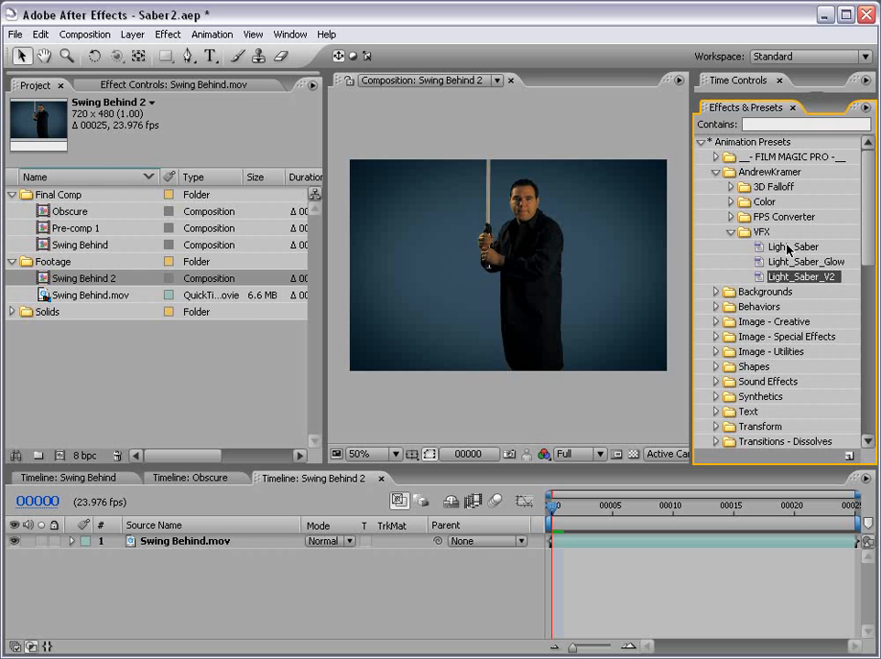
Switch to Windows Explorer, examine the Presets folder of the Adobe After Effects 7.0 installation, and return to After Effects
key("alt+Tab")
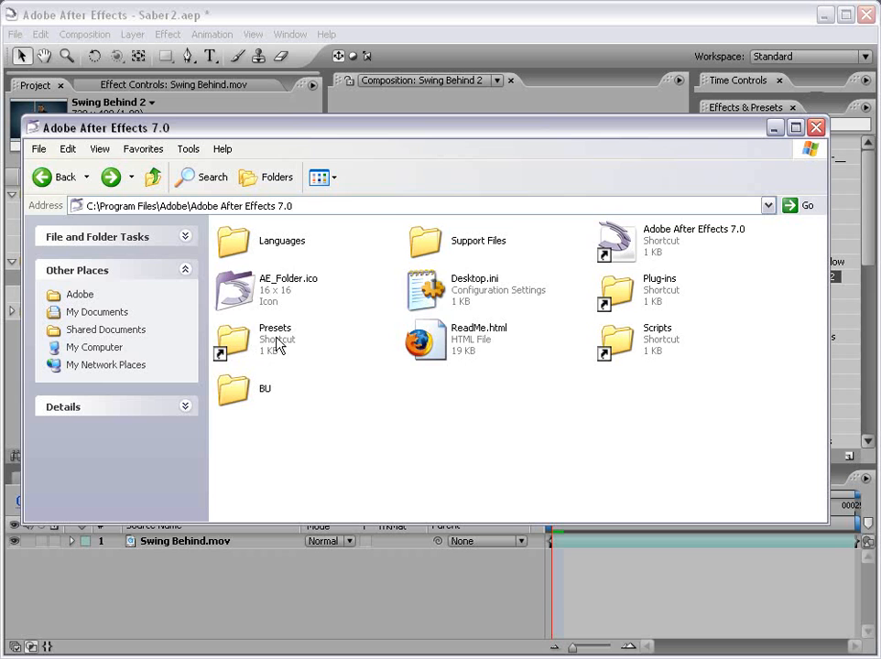
double_click(276, 340)
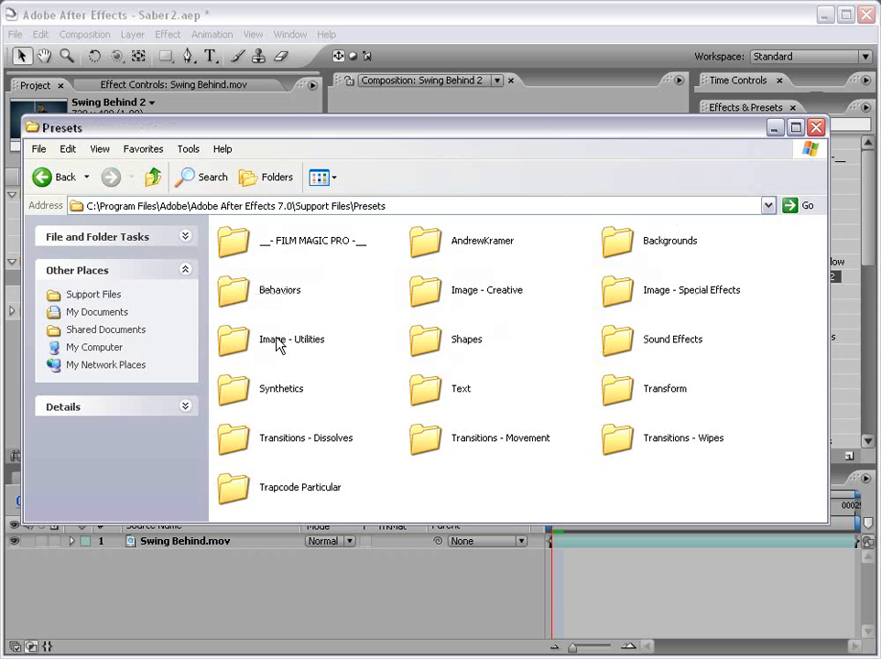
left_click(429, 244)
key("alt+Left")
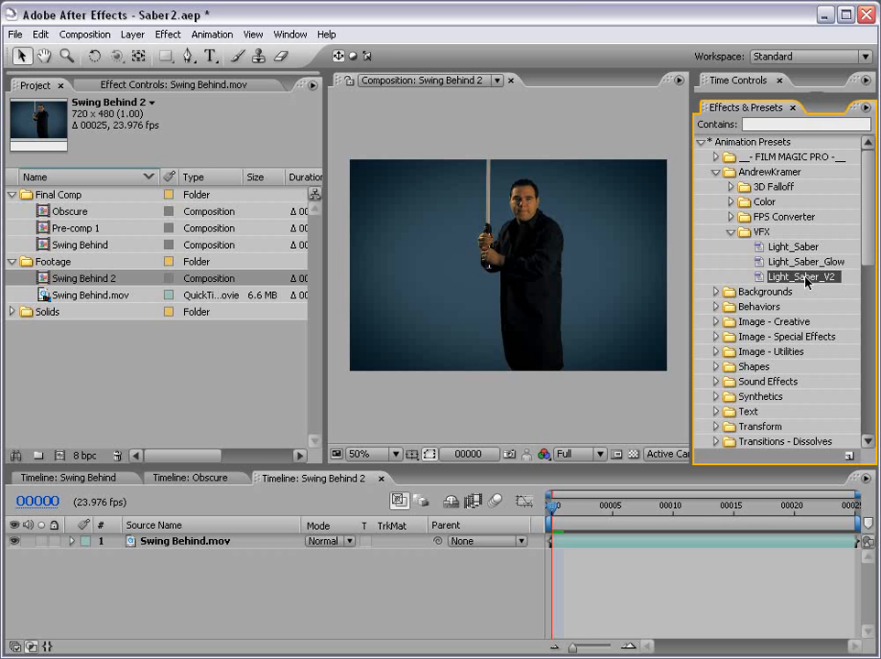
Create a gray solid at the composition's 720 x 480 size and apply the Light_Saber_V2 preset to it
left_click(131, 34)
mouse_move(142, 53)
left_click(386, 70)
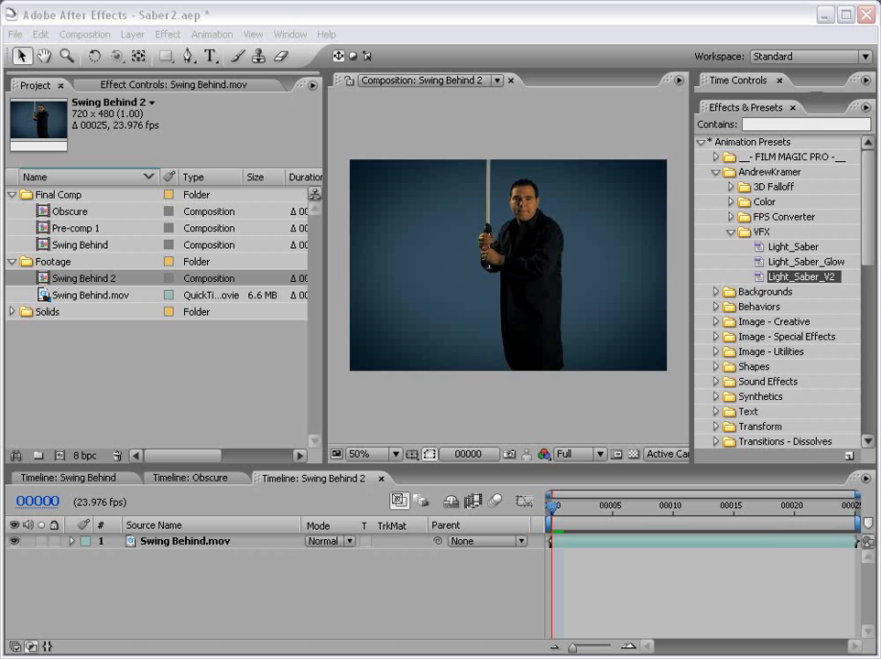
left_click(513, 441)
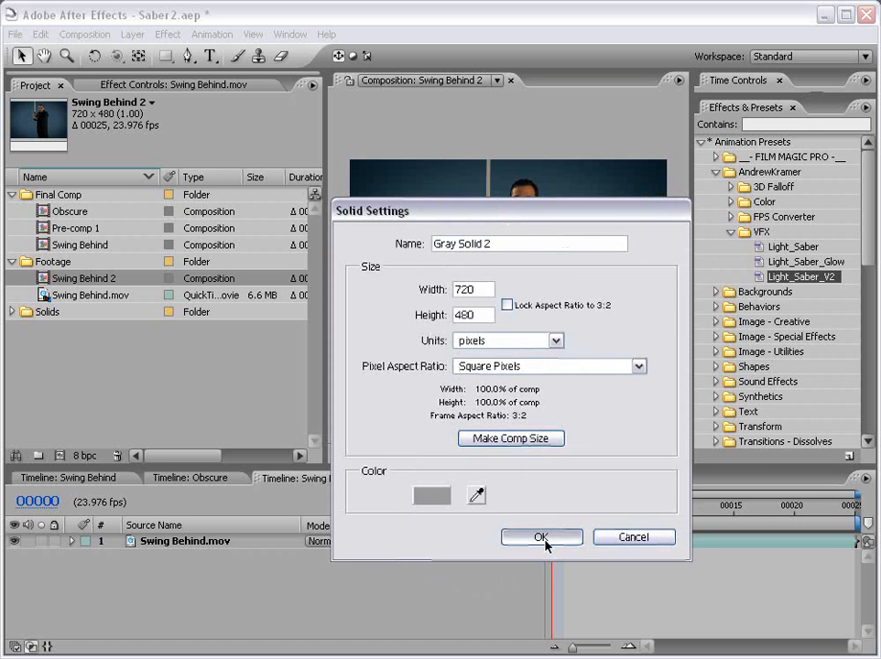
left_click(541, 538)
left_click_drag(807, 281, 439, 251)
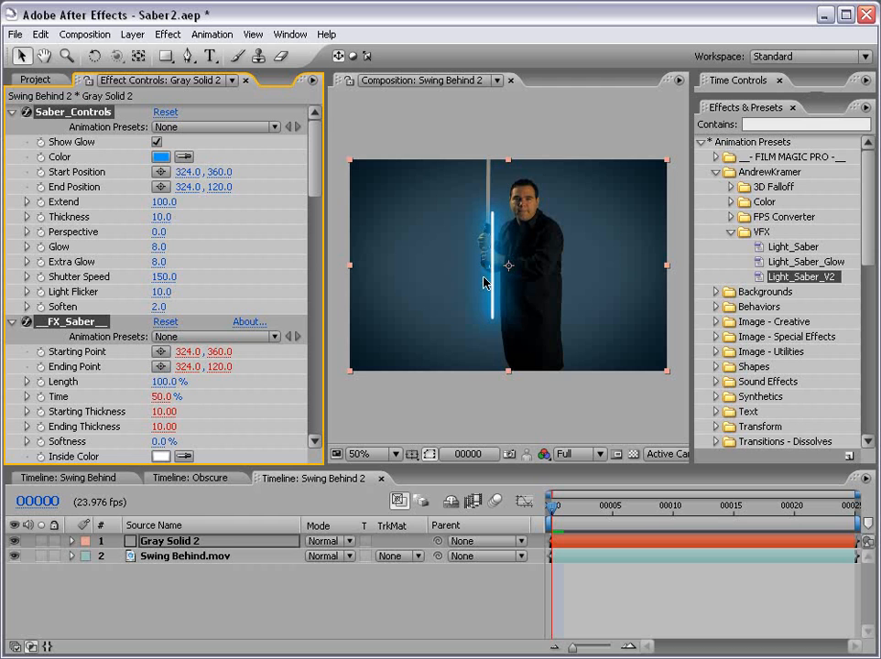
Collapse the preset's helper effects and select Saber_Controls to show its position handles in the composition
left_click(58, 117)
left_click(11, 322)
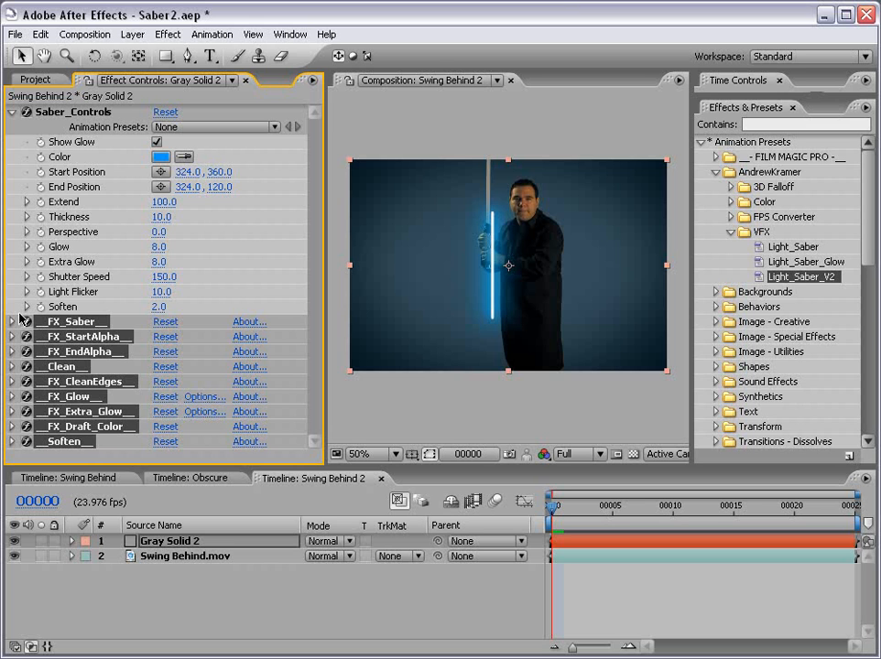
key("h")
scroll(397, 255, "up", 1)
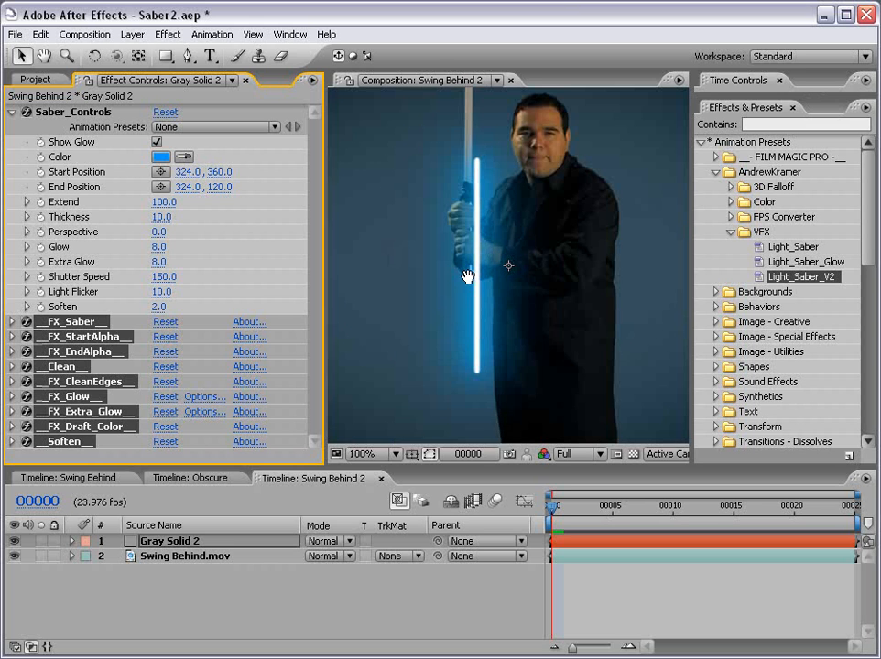
left_click_drag(468, 276, 486, 285)
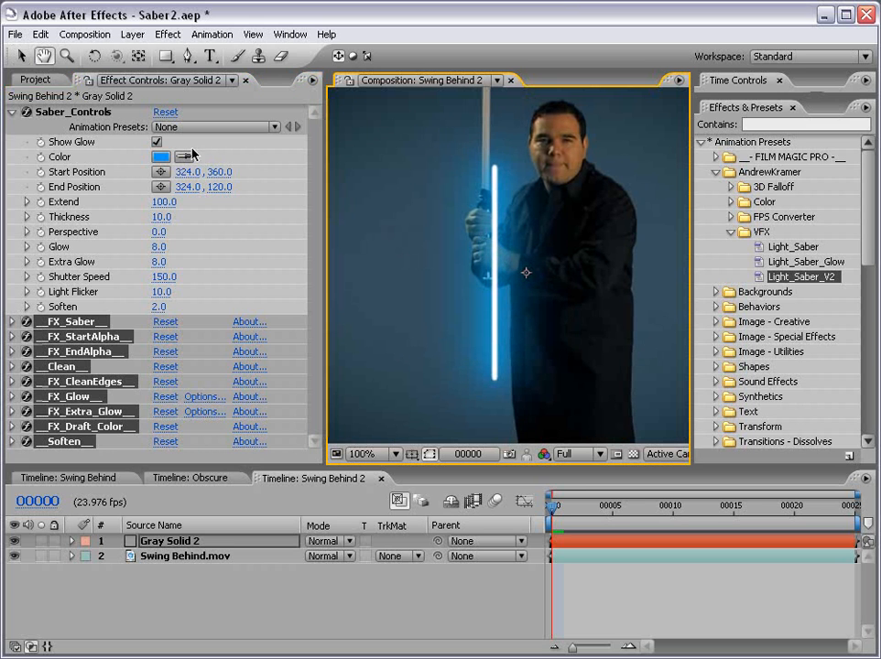
left_click(75, 113)
key("v")
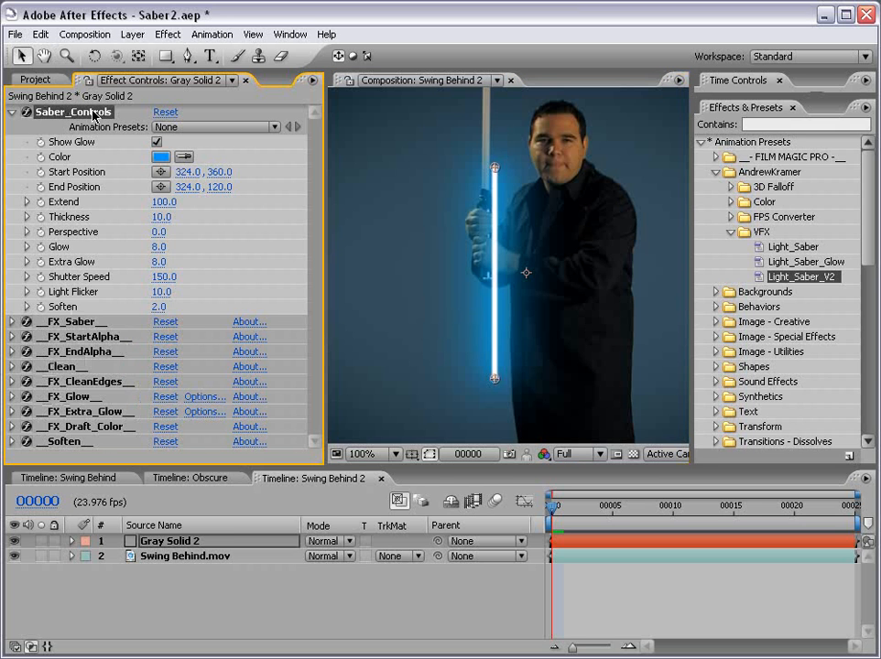
Place the saber's start point at the hilt, about 316, 142, and its end point beyond the frame, about 314, -72
left_click_drag(495, 167, 557, 167)
left_click_drag(495, 383, 511, 333)
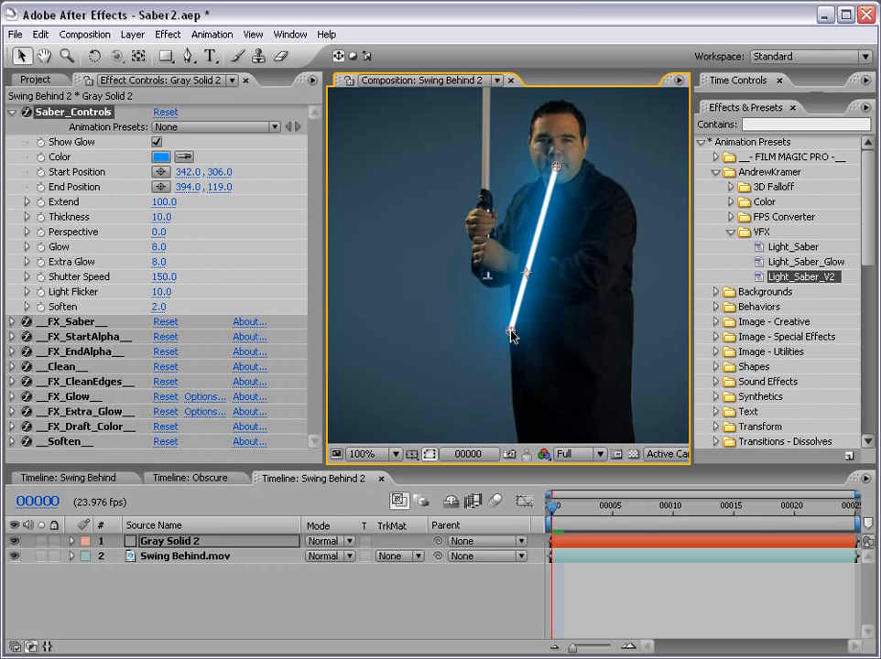
left_click_drag(511, 235, 498, 301)
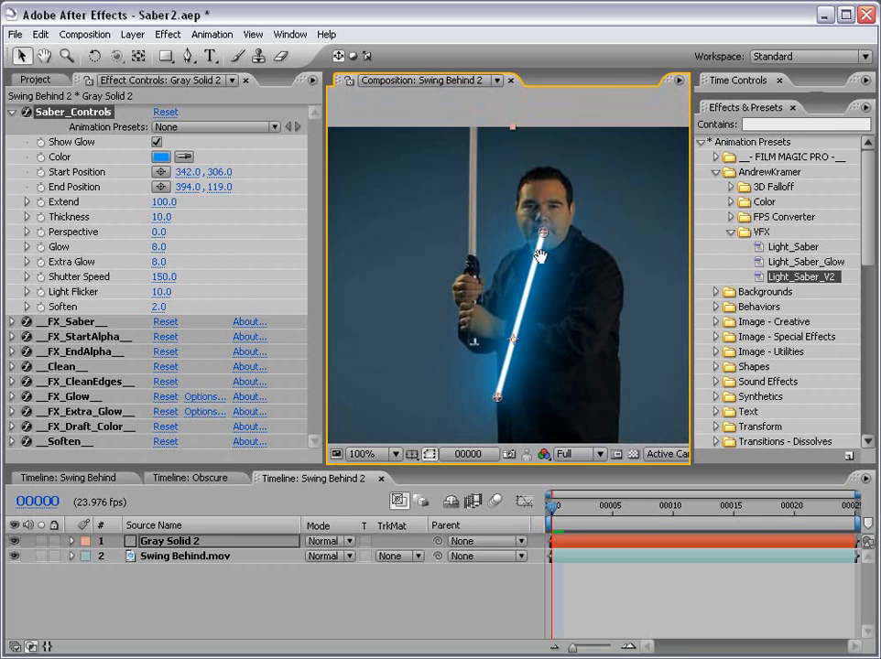
left_click_drag(498, 396, 472, 254)
left_click_drag(511, 214, 460, 136)
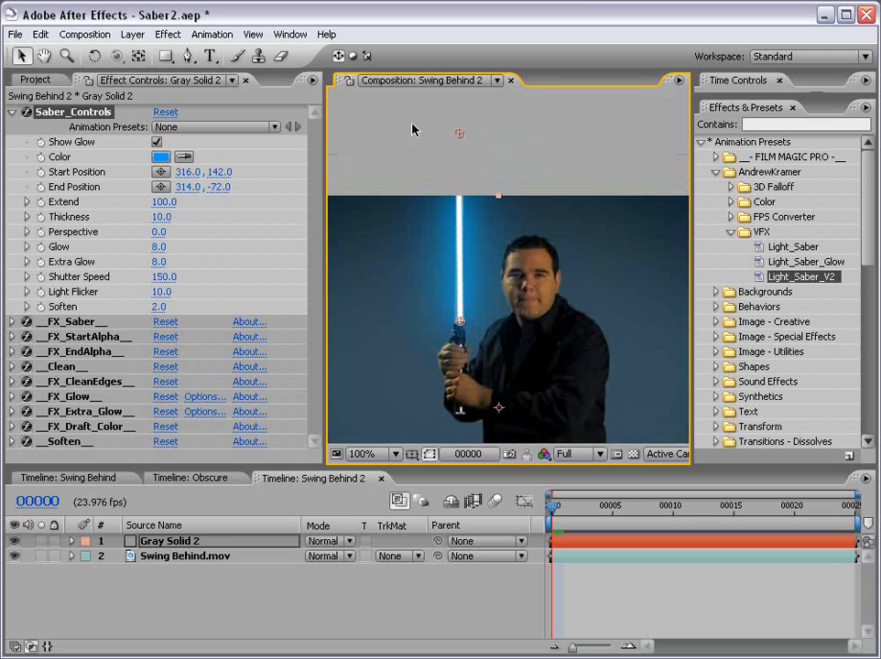
With Show Glow off, refine the saber's start to about 313, 142 and end to about 315, -70, and turn the glow back on
left_click(156, 143)
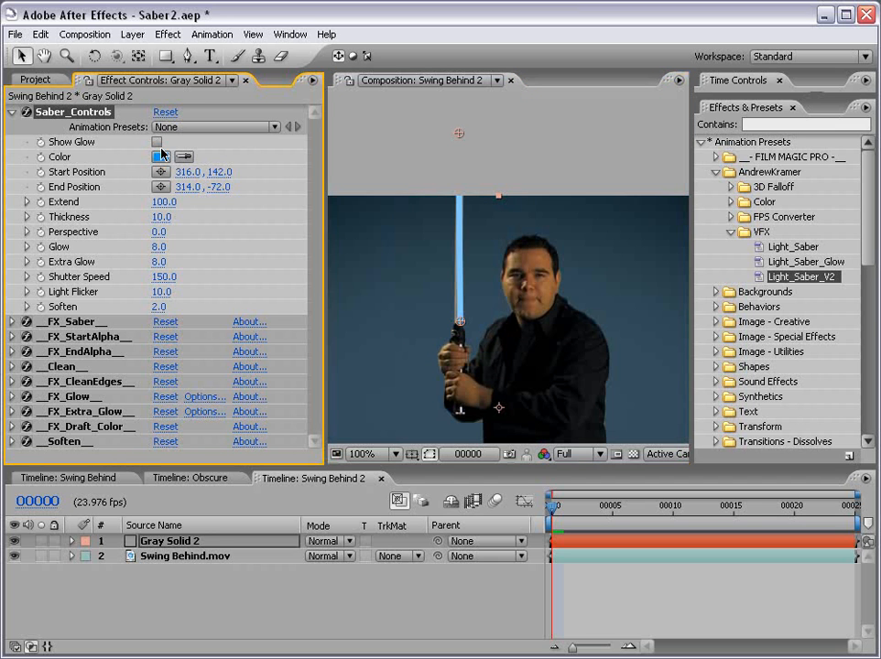
left_click_drag(459, 134, 595, 331)
left_click_drag(580, 397, 458, 134)
left_click_drag(461, 326, 458, 327)
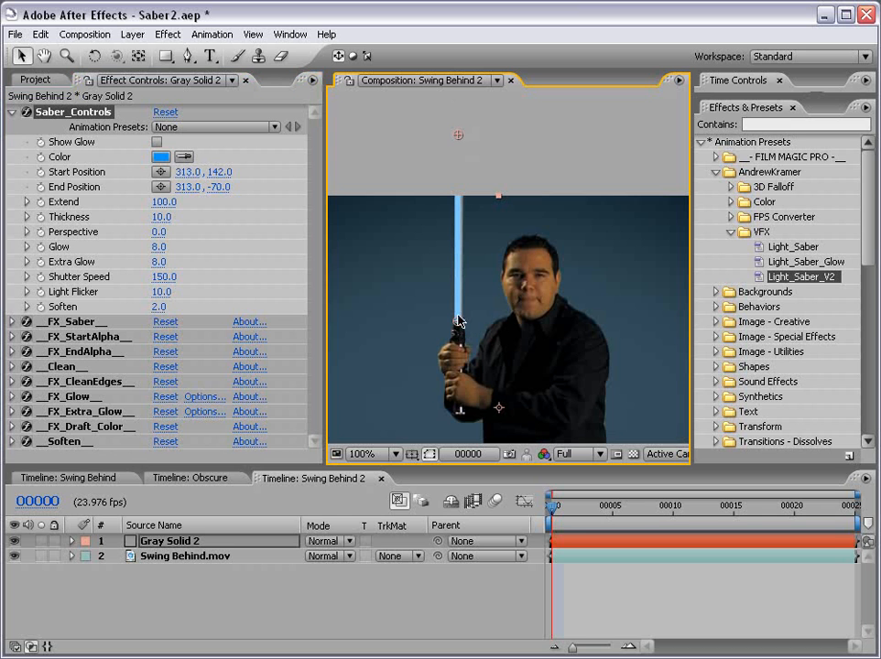
left_click_drag(458, 138, 460, 134)
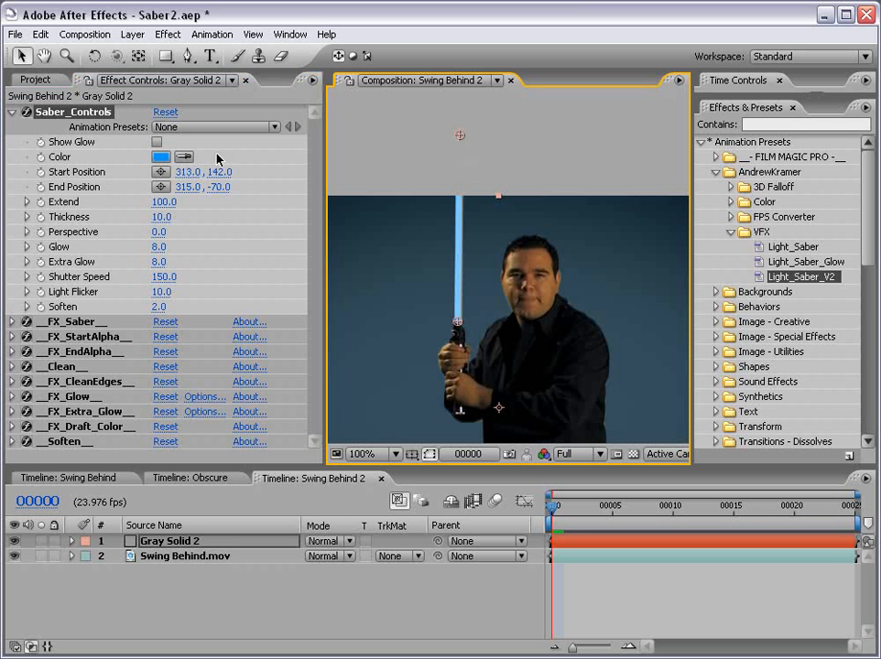
left_click(157, 142)
Try green and purple (BA00FF) as the saber's color, finishing on green
left_click(161, 156)
left_click_drag(507, 387, 506, 431)
left_click(639, 278)
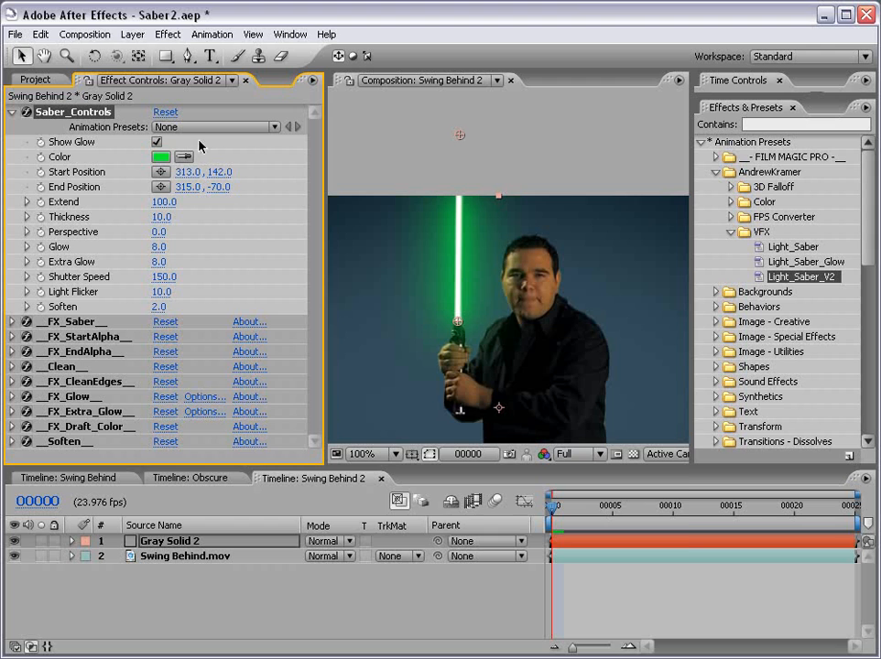
left_click(161, 157)
left_click(496, 335)
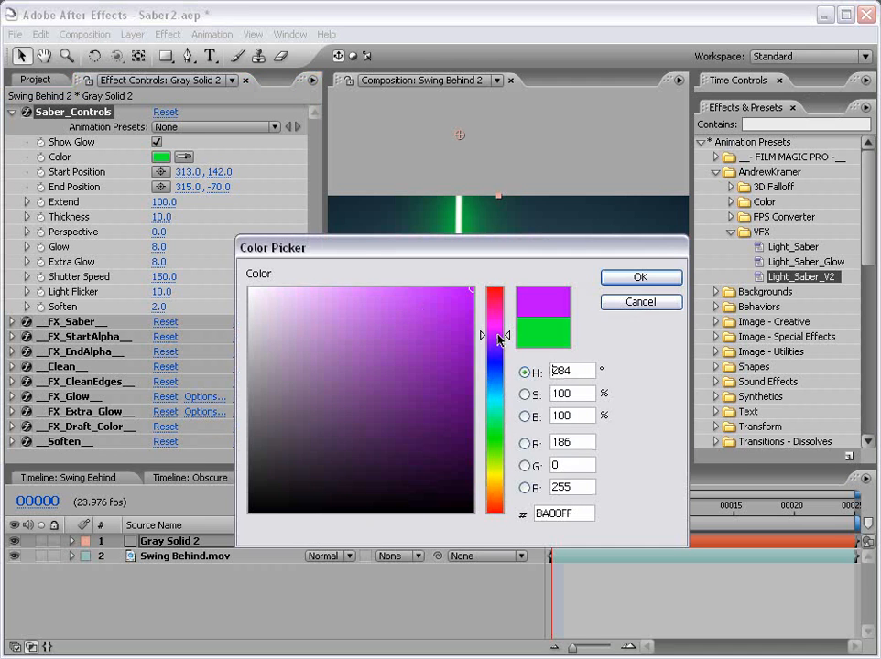
left_click(638, 279)
left_click(161, 157)
left_click_drag(495, 335, 496, 425)
left_click(639, 276)
Try other Extend and Thickness values for the saber and set Thickness back to 10
mouse_move(169, 203)
left_mouse_down()
mouse_move(91, 204)
mouse_move(172, 203)
mouse_move(183, 218)
left_mouse_up()
left_click(176, 217)
type("10")
key("Return")
left_click(348, 200)
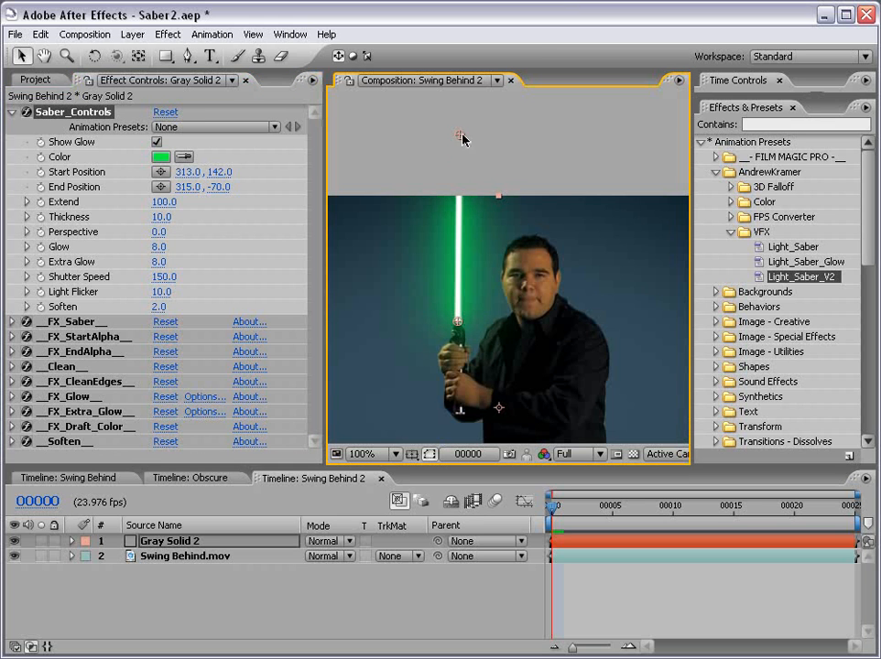
Test the saber's Perspective at several end point positions, finishing at -4.8 with the end point at about 431, 32
left_click_drag(460, 135, 615, 237)
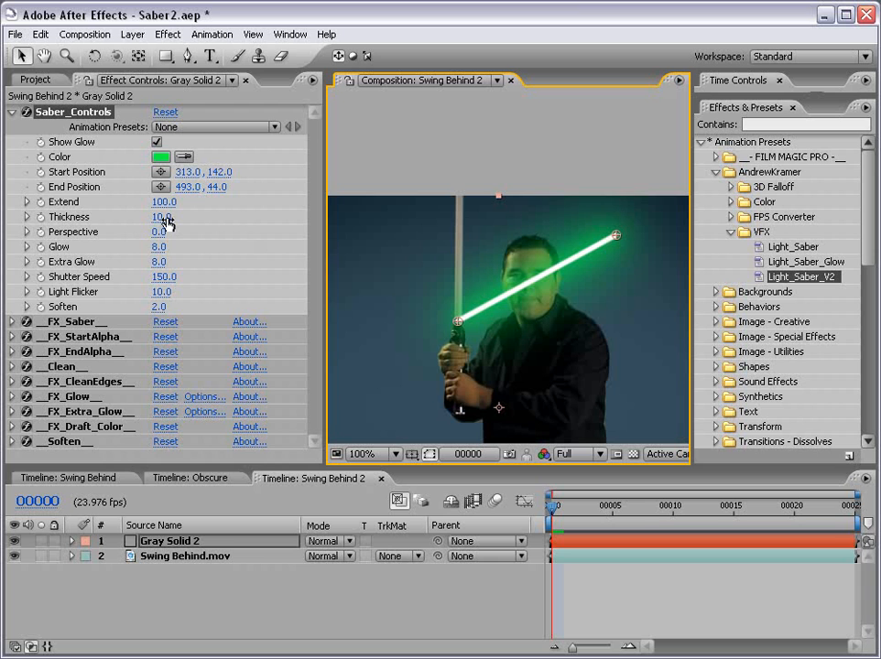
left_click(26, 232)
left_click_drag(180, 260, 252, 257)
left_click_drag(616, 235, 456, 120)
left_click_drag(252, 257, 144, 259)
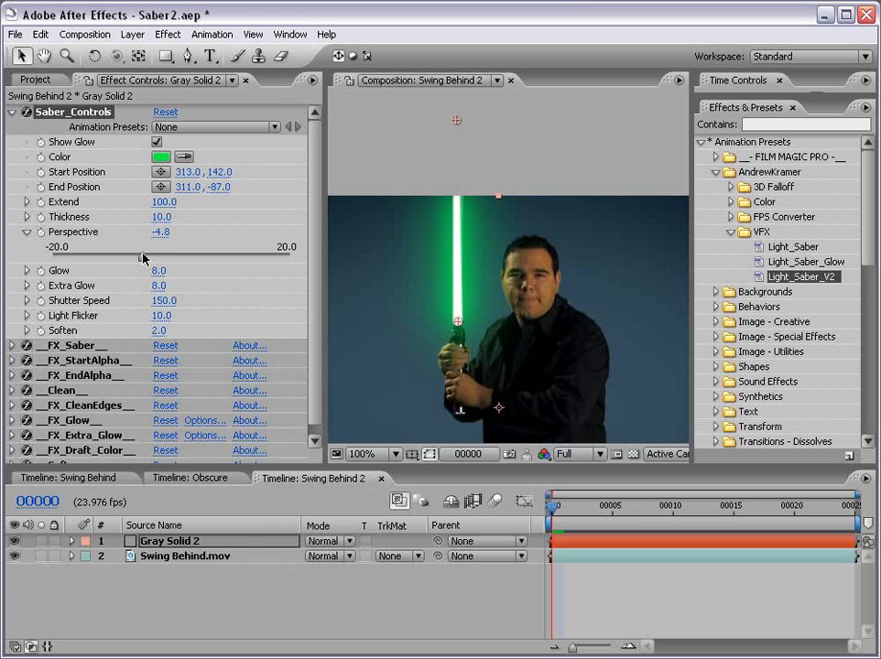
left_click_drag(456, 120, 564, 229)
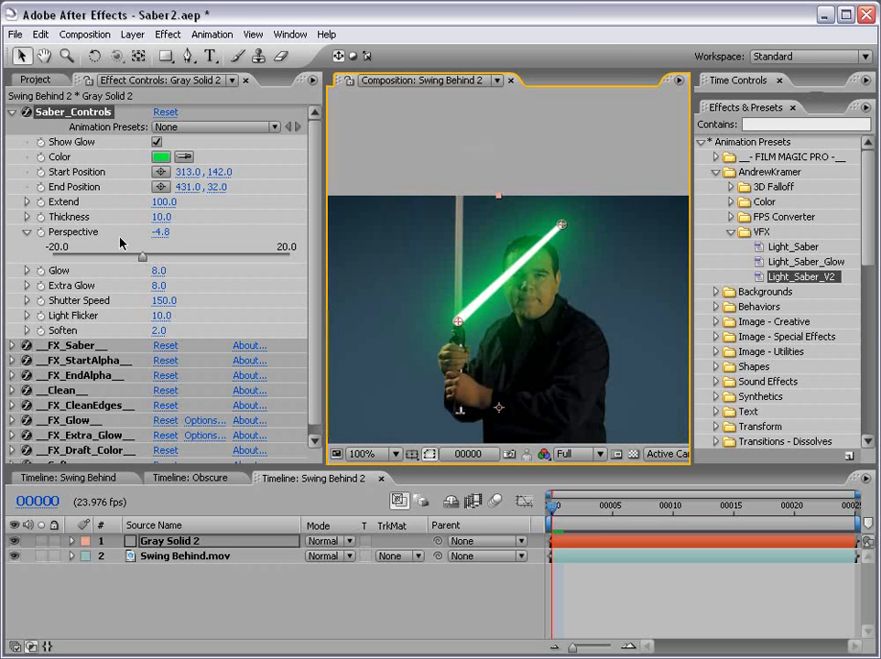
Set the saber's Perspective to 0 and confirm its Shutter Speed at 150
left_click(159, 232)
type("0")
key("Return")
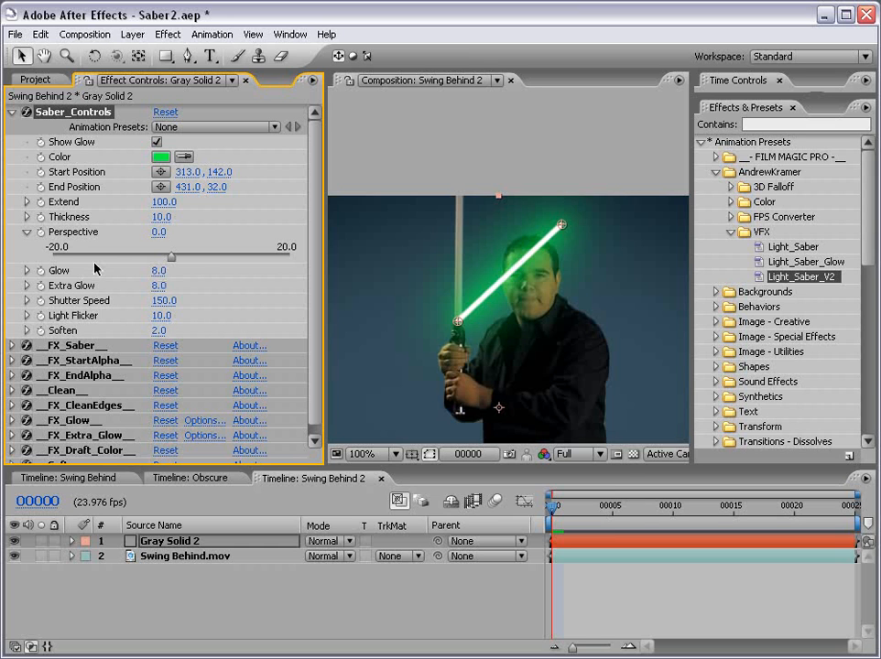
left_click(163, 300)
key("Return")
Try a Soften value of 10 on the saber, and set it to 0
left_click(159, 332)
type("10")
key("Return")
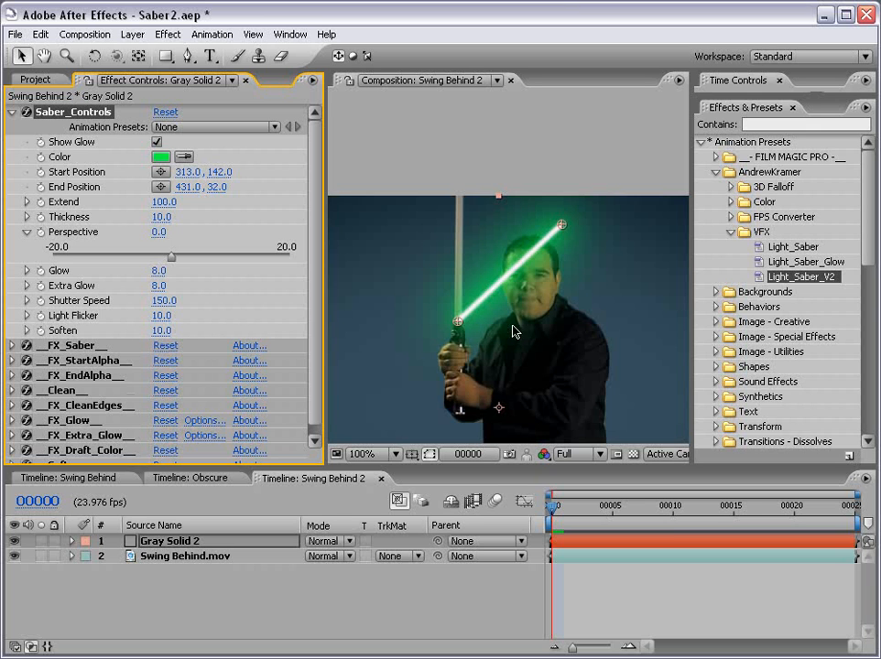
left_click(157, 331)
type("0")
key("Return")
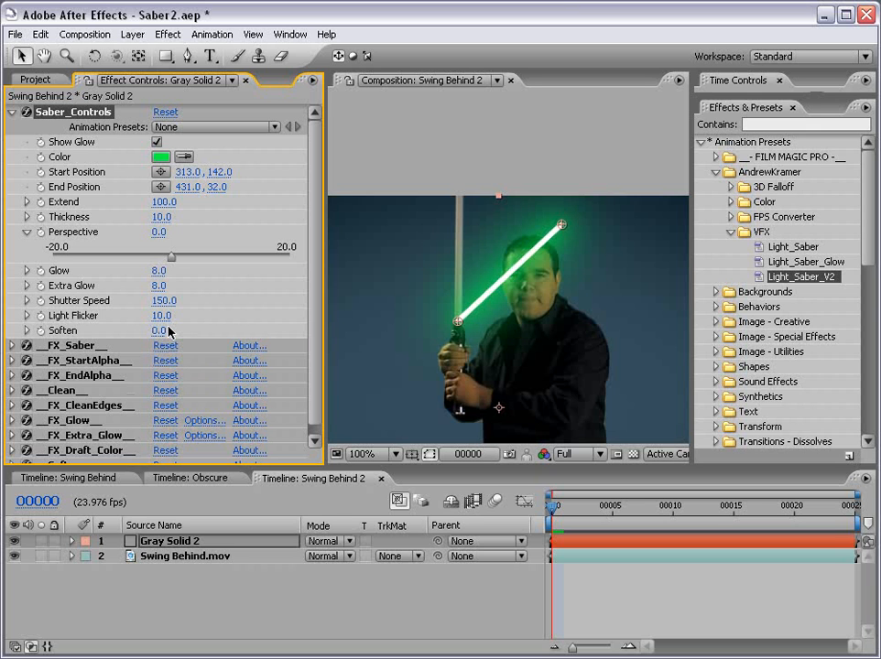
left_click(169, 331)
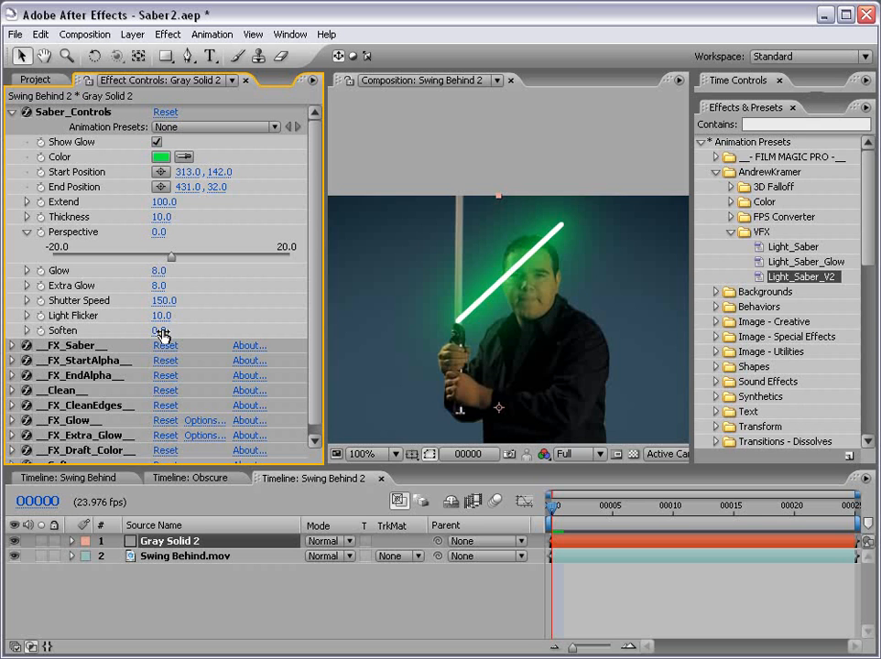
Reset the Saber_Controls effect to its default values and show the whole frame at 50%
left_click(166, 113)
scroll(524, 322, "down", 1)
scroll(524, 322, "down", 4)
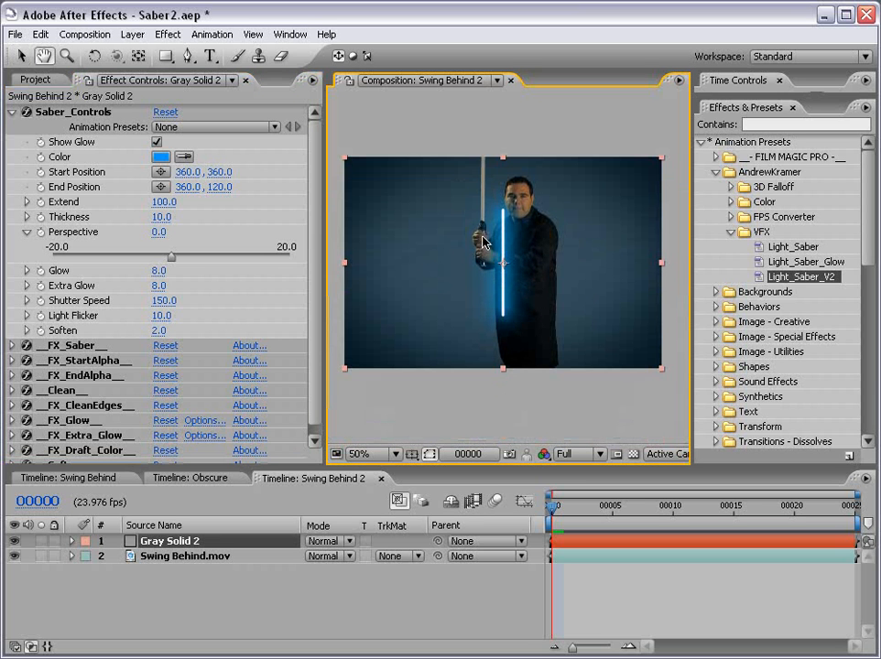
left_click_drag(317, 198, 320, 254)
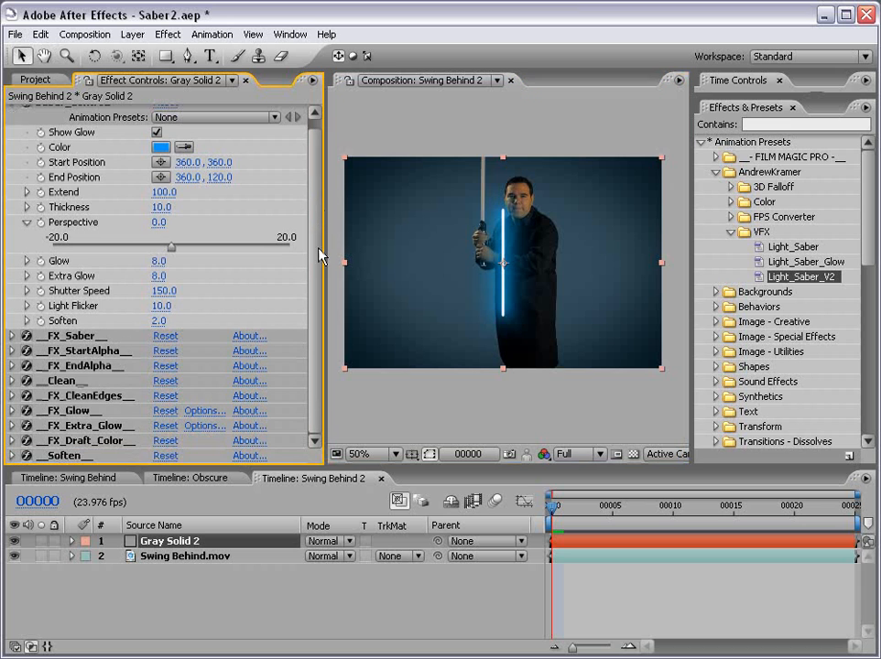
Review the helper effects listed below Saber_Controls on Gray Solid 2, and reselect Saber_Controls
left_click(68, 338)
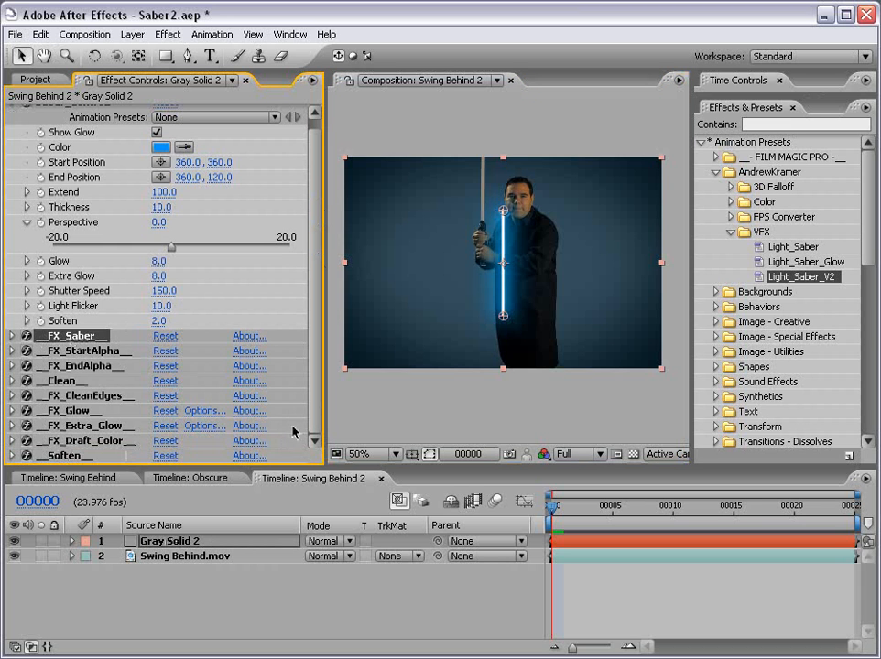
left_click_drag(314, 417, 313, 388)
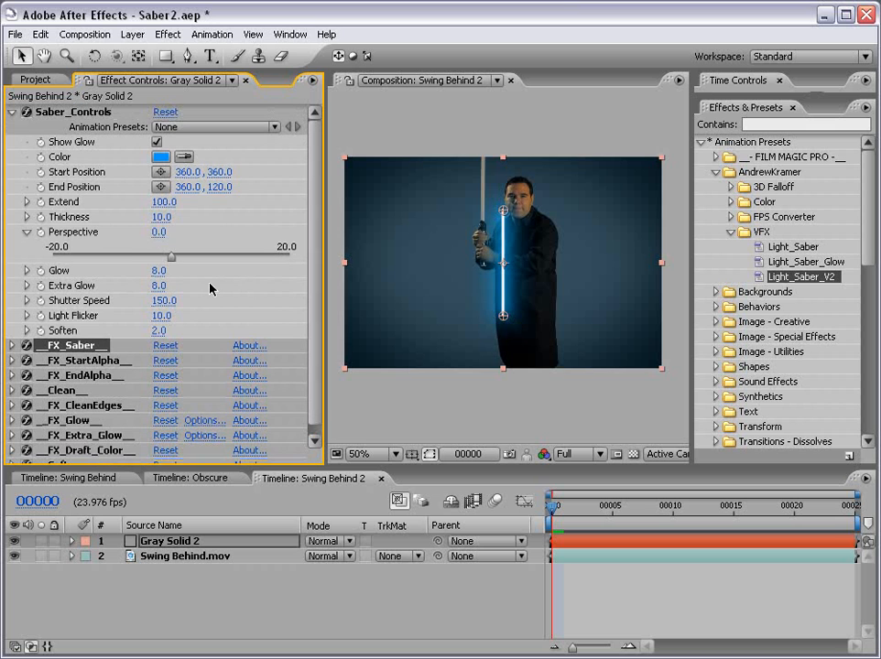
left_click_drag(315, 344, 315, 369)
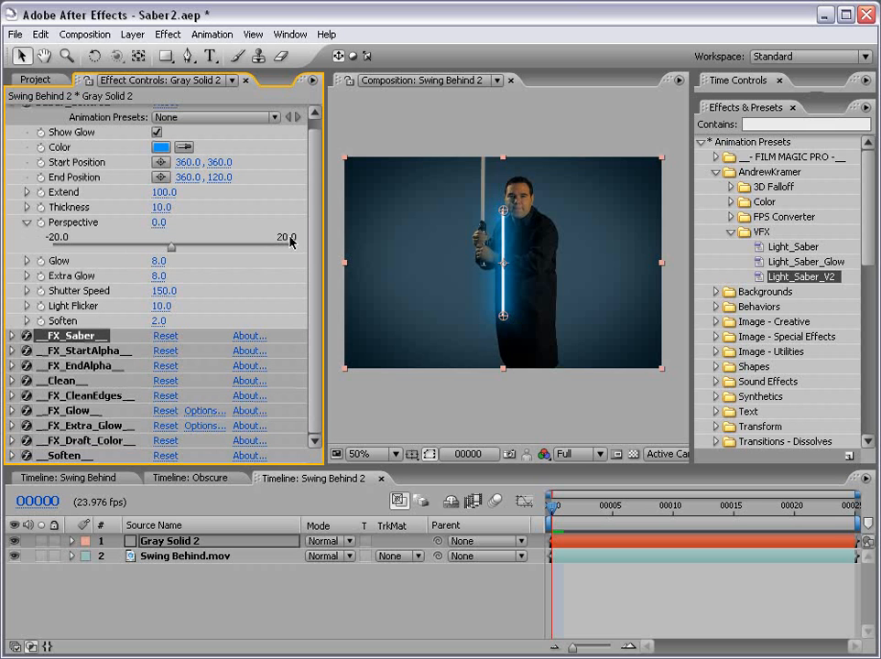
left_click_drag(313, 264, 312, 251)
left_click(61, 116)
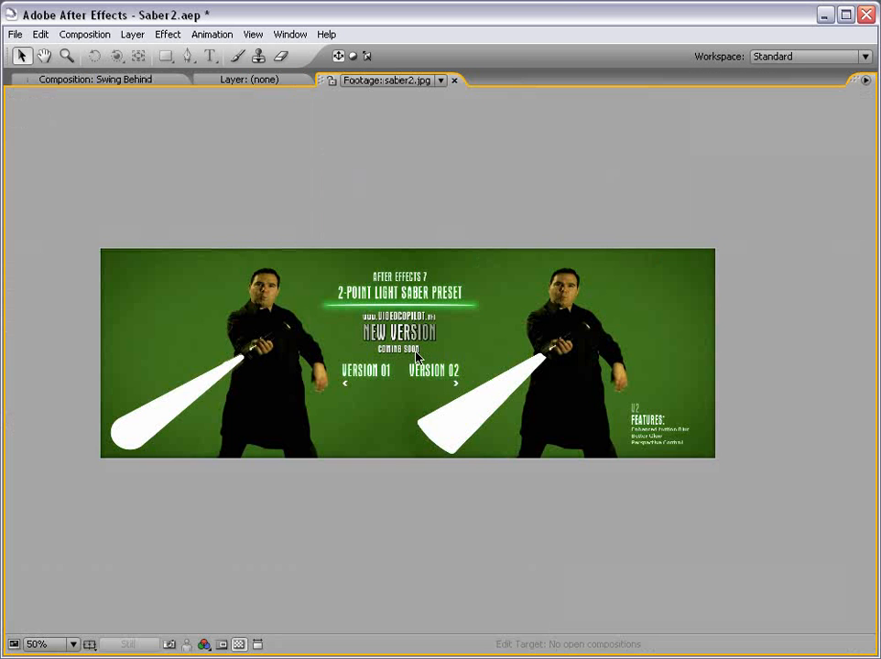
Examine saber2.jpg at 100%, comparing the blade shape of Version 01 with that of Version 02
key("space")
scroll(253, 387, "up", 1)
left_click_drag(64, 448, 417, 390)
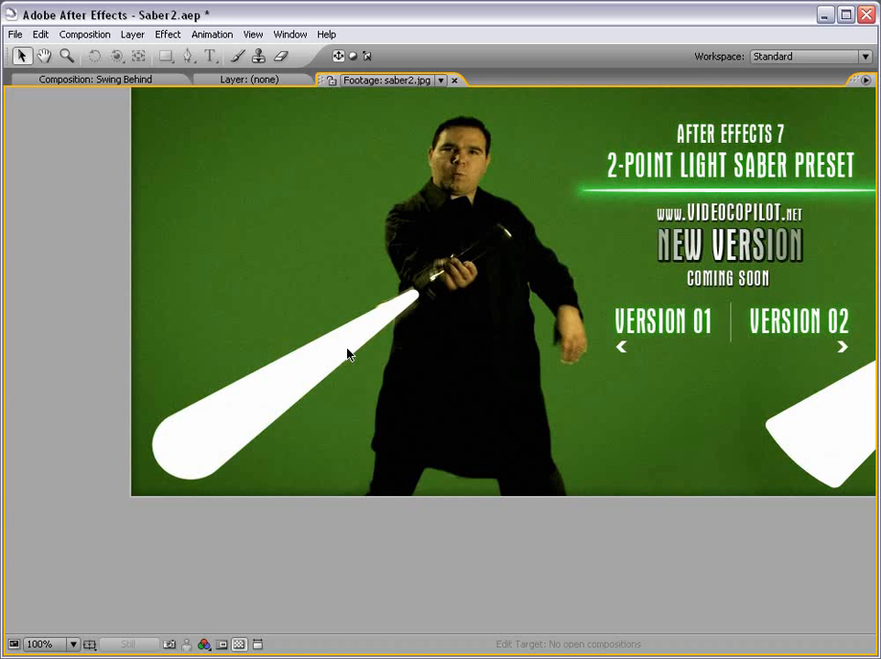
key("space")
left_click_drag(737, 346, 307, 356)
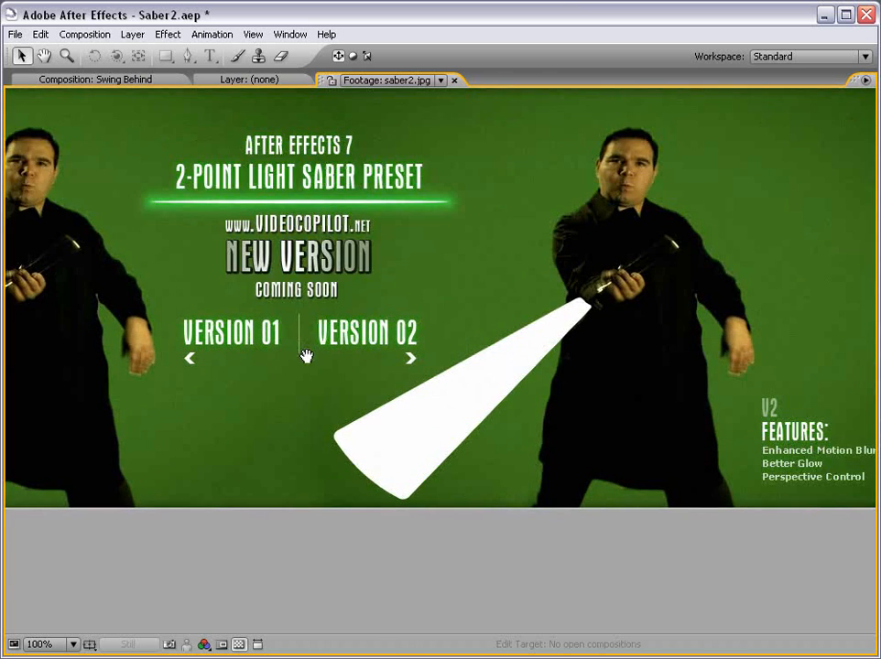
left_click_drag(598, 322, 520, 339)
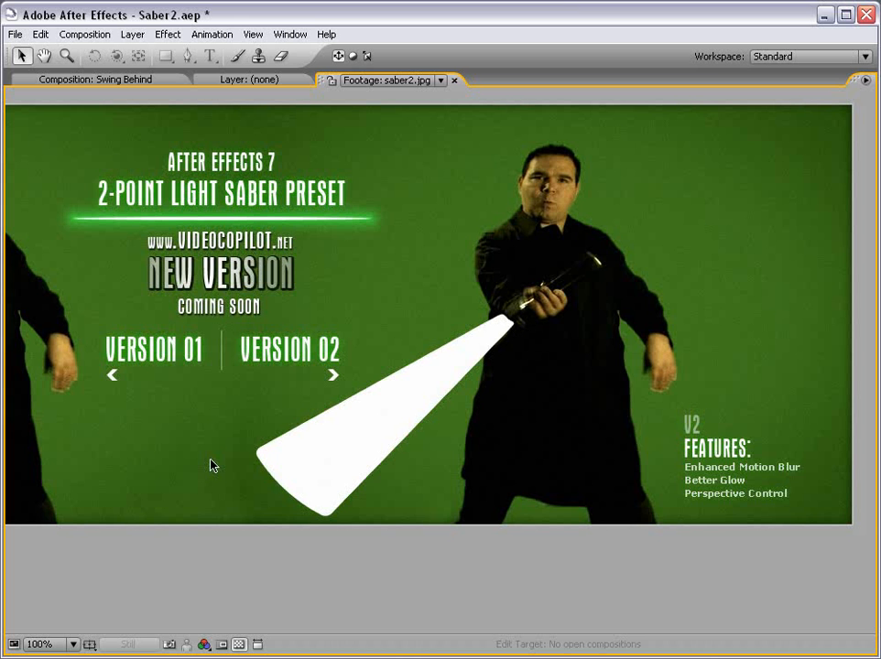
scroll(214, 464, "down", 1)
key("space")
left_click_drag(303, 457, 469, 468)
scroll(469, 468, "up", 1)
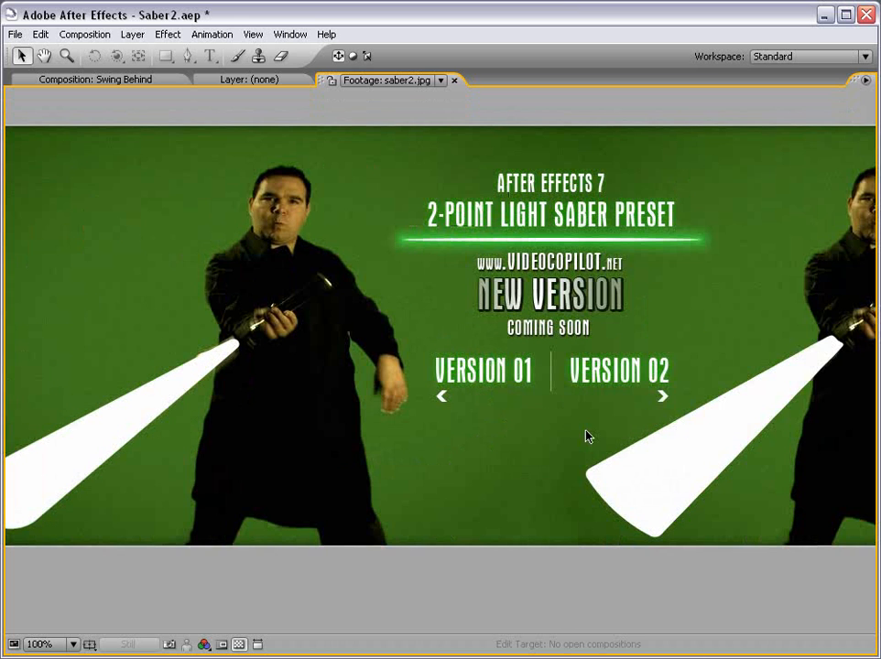
key("space")
left_click_drag(377, 416, 433, 416)
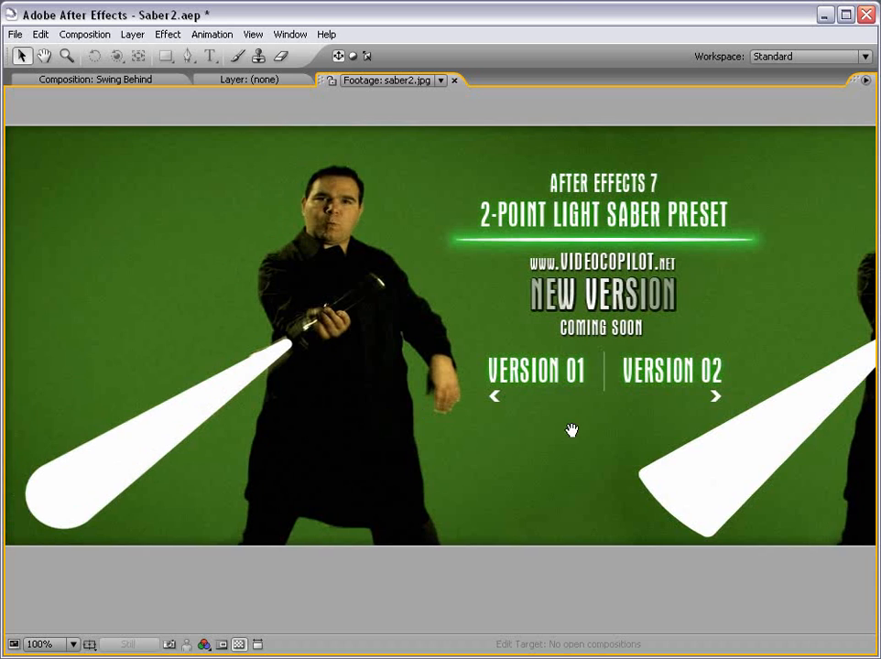
left_click_drag(572, 431, 392, 423)
key("space")
left_click_drag(373, 471, 393, 472)
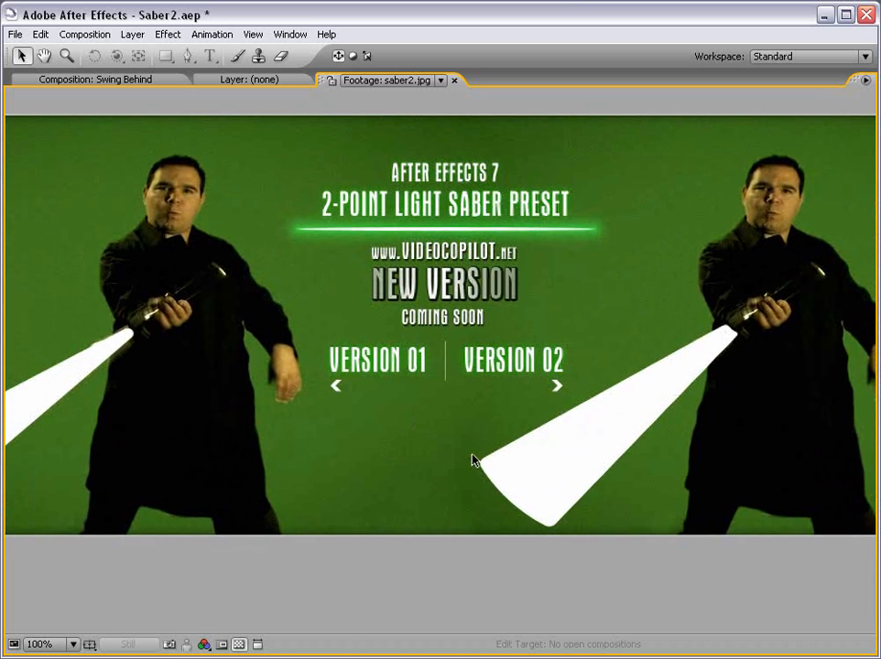
key("space")
left_click_drag(329, 475, 569, 452)
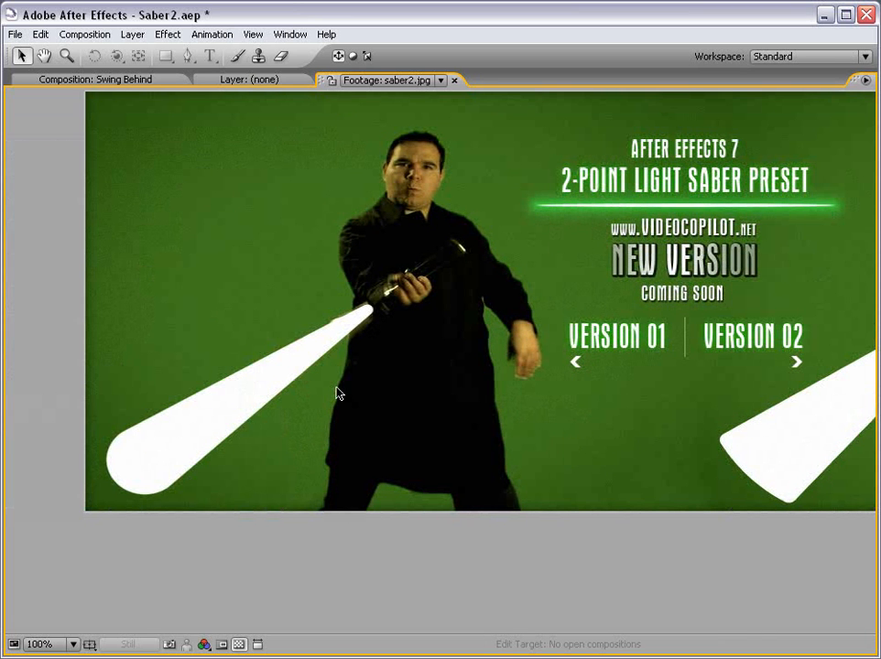
key("space")
left_click_drag(726, 434, 369, 435)
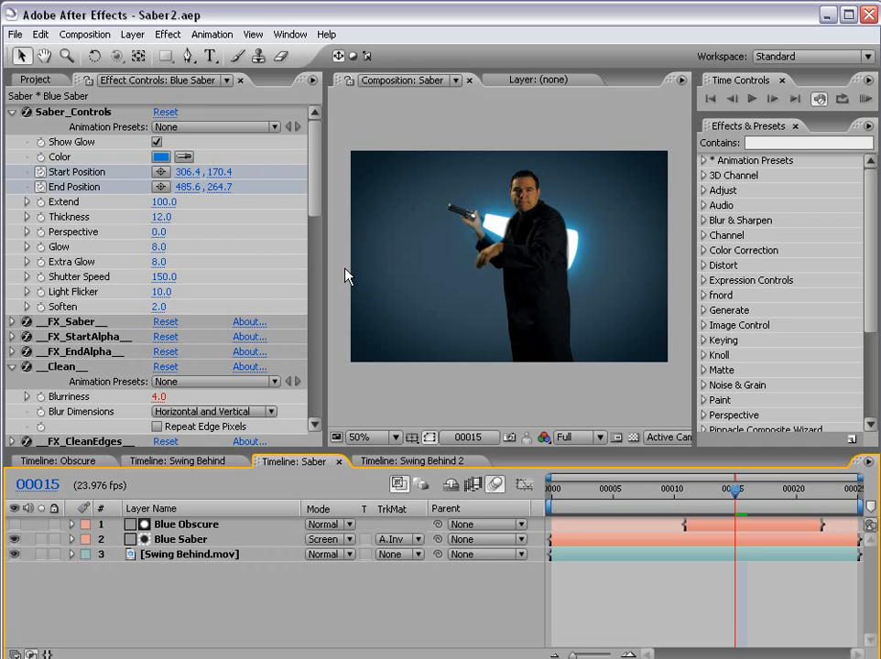
Set the Saber composition's Shutter Angle to 300
left_click(81, 34)
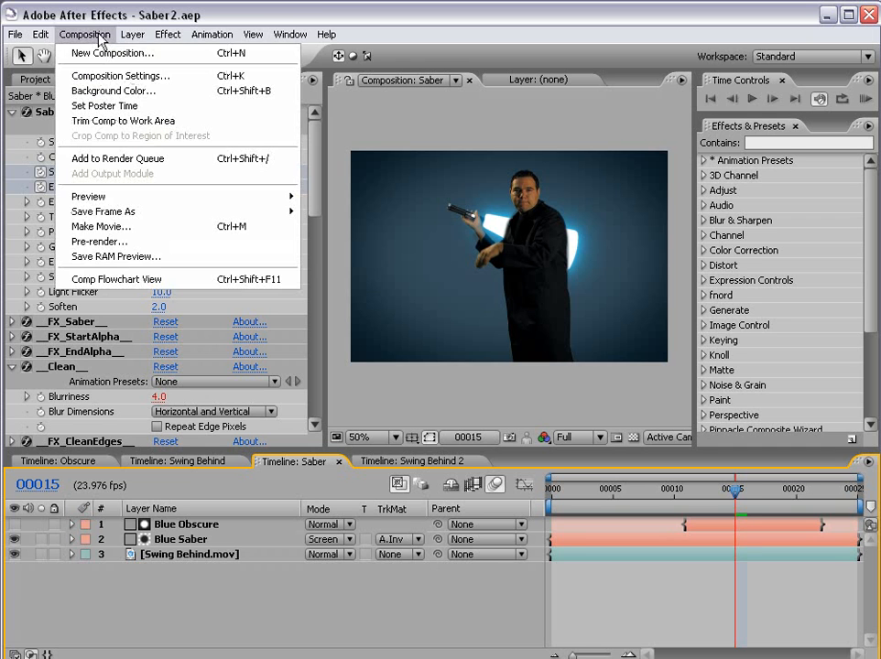
left_click(160, 80)
left_click(361, 272)
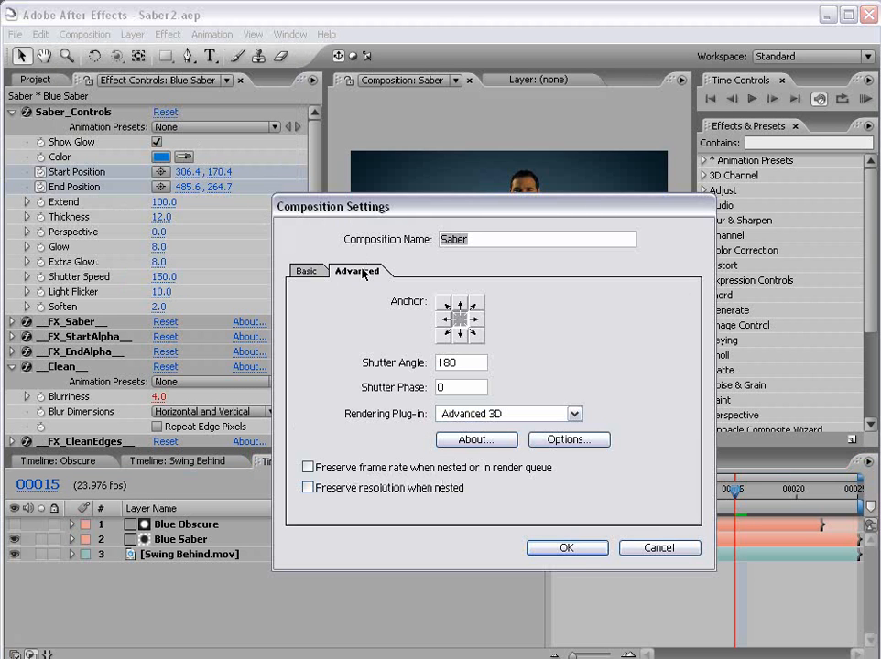
double_click(466, 364)
type("300")
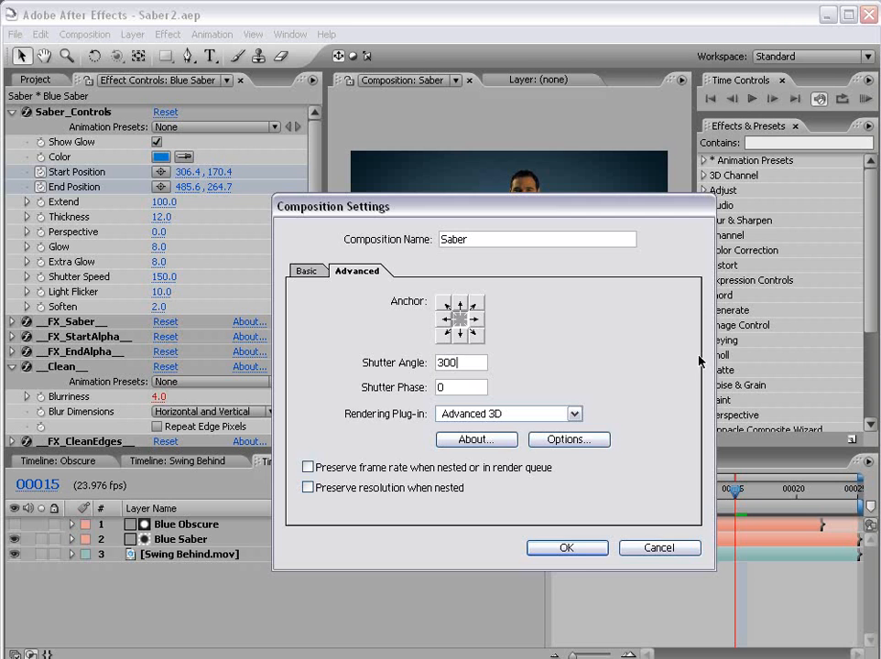
left_click(578, 553)
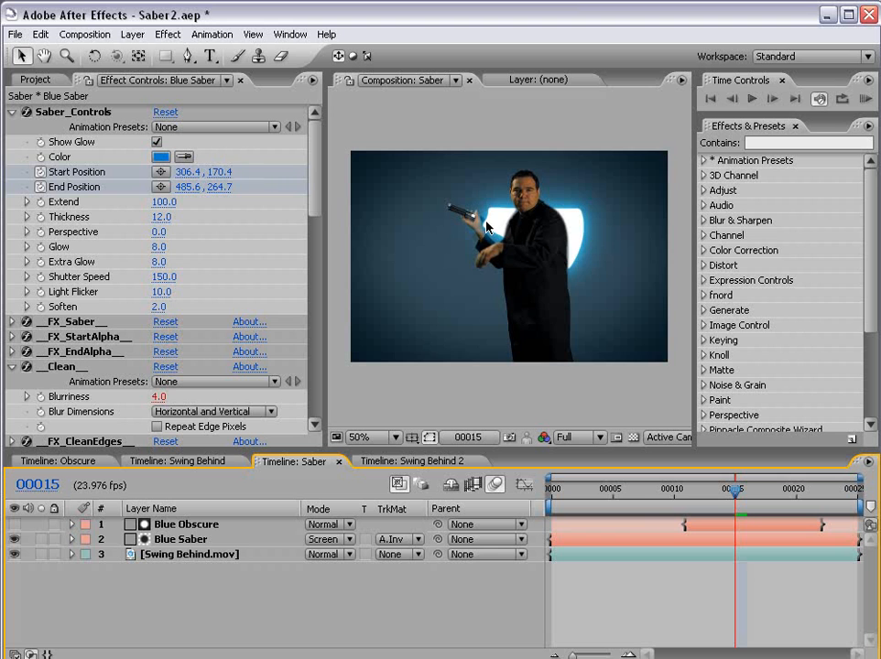
Go to frame 8 of the Saber composition and set its Shutter Angle to 180
left_click_drag(734, 491, 649, 492)
left_click(84, 34)
left_click(86, 75)
left_click(343, 271)
left_click_drag(406, 214, 283, 268)
double_click(356, 417)
type("180")
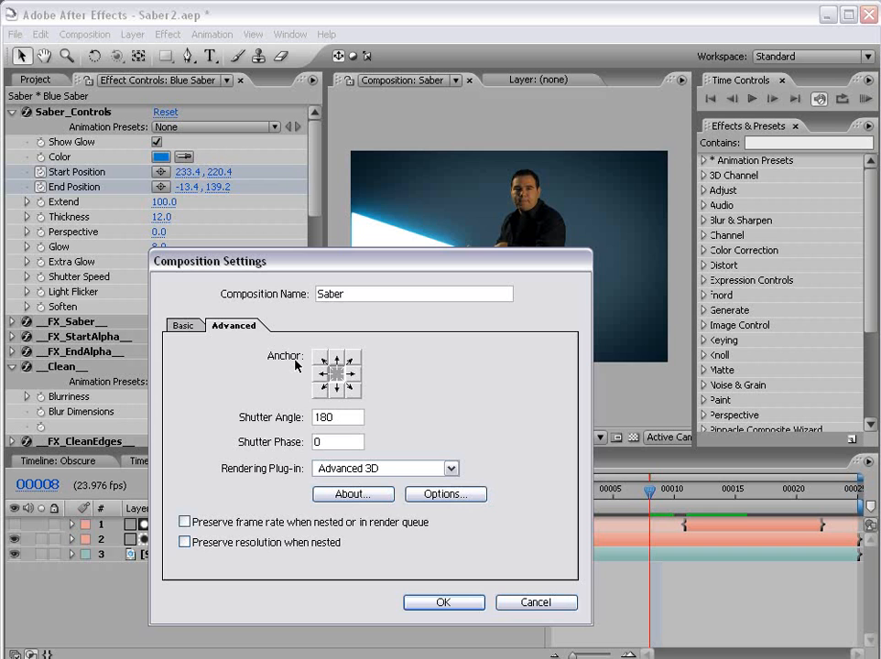
double_click(340, 417)
left_click(437, 604)
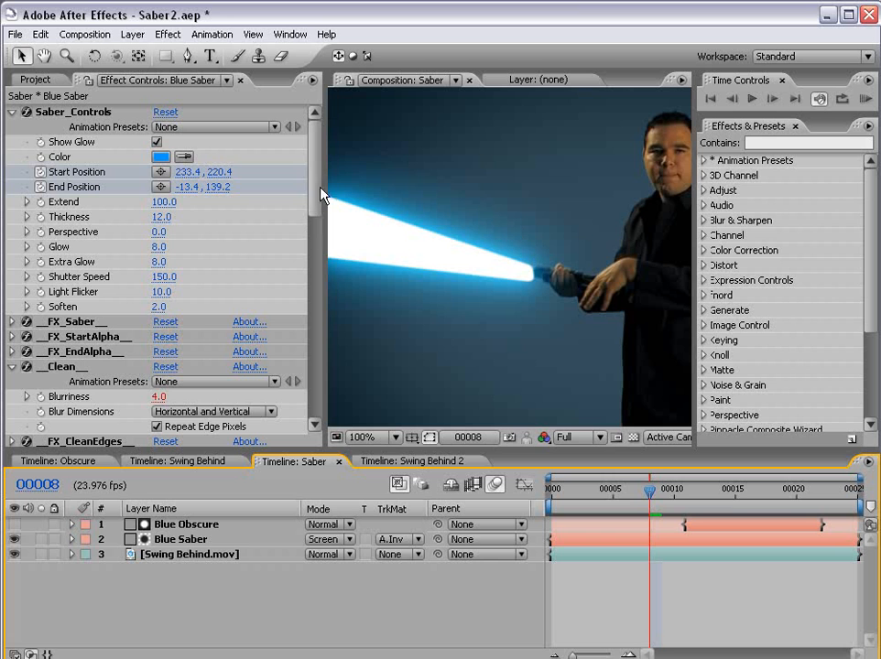
Set the Blue Saber's Color to the muted blue 266A99 and check its Screen blending mode
left_click(161, 156)
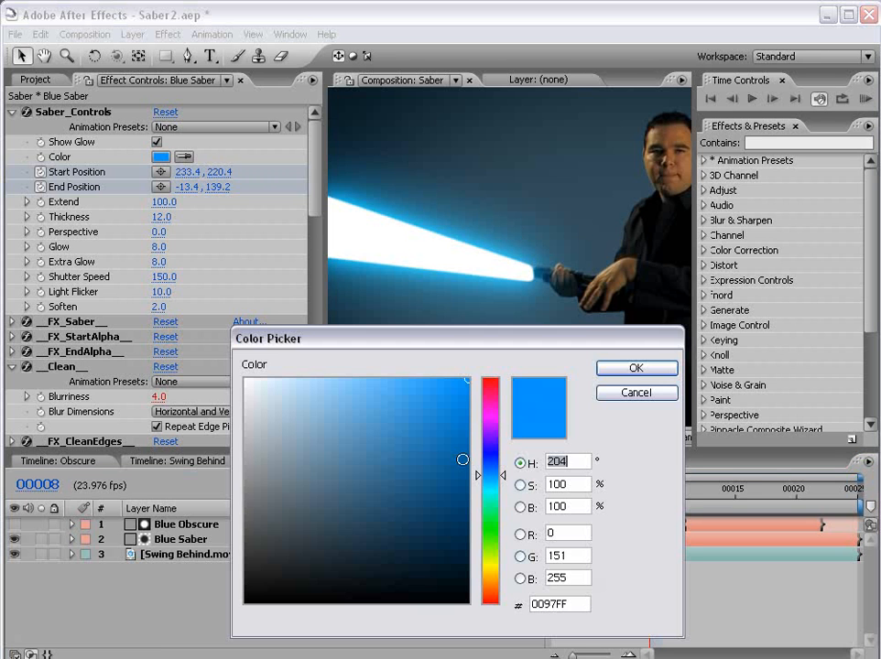
left_click_drag(464, 385, 413, 468)
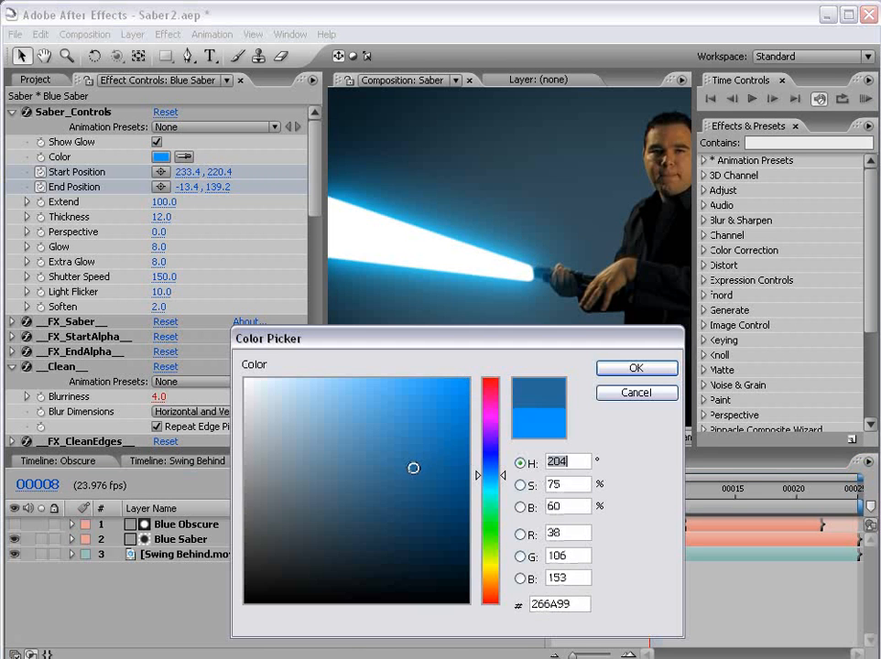
left_click(614, 369)
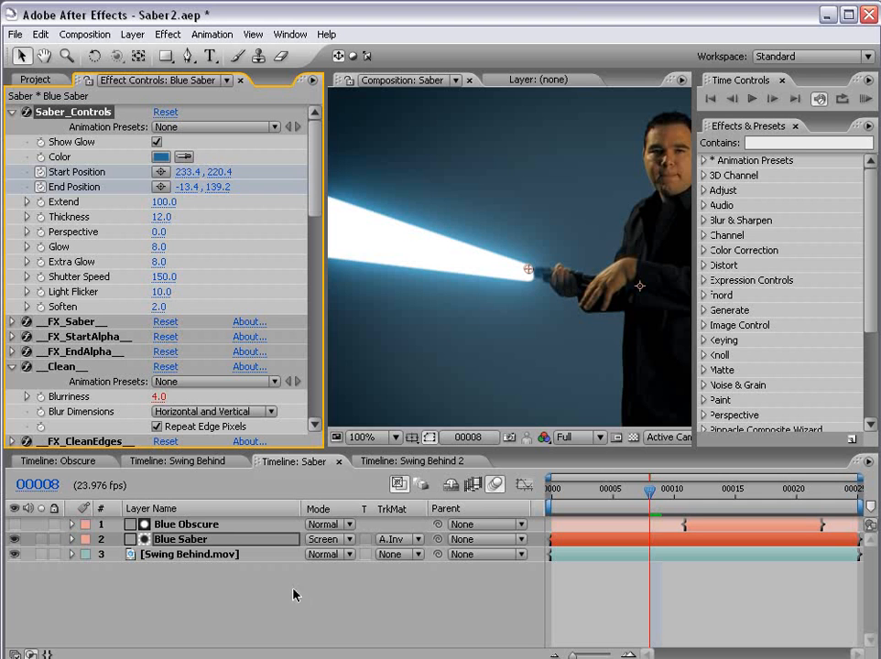
left_click(337, 540)
left_click(339, 540)
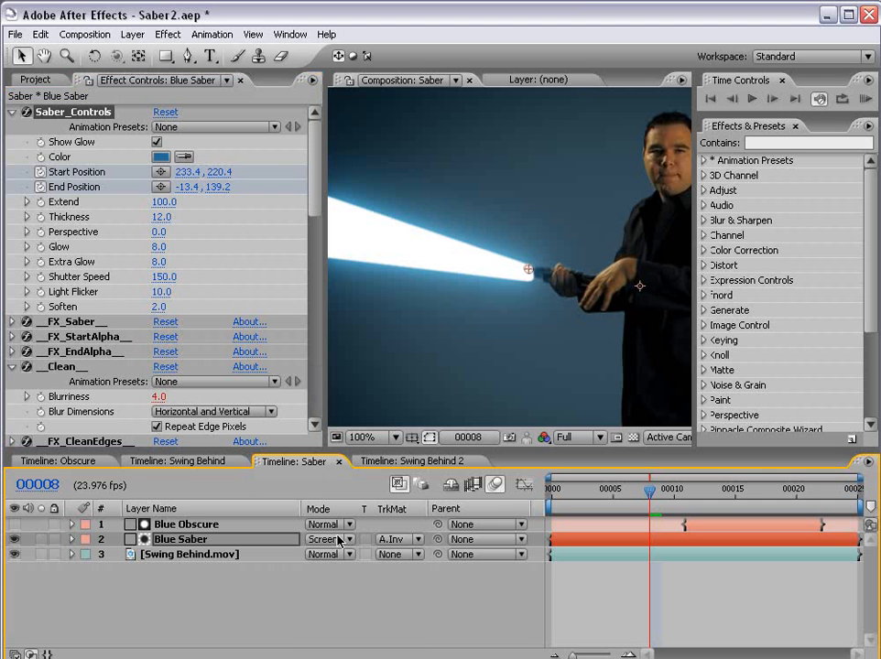
Set the Blue Saber's Color to a fully saturated, slightly darkened blue
left_click(161, 157)
left_click_drag(424, 444, 478, 423)
left_click(629, 367)
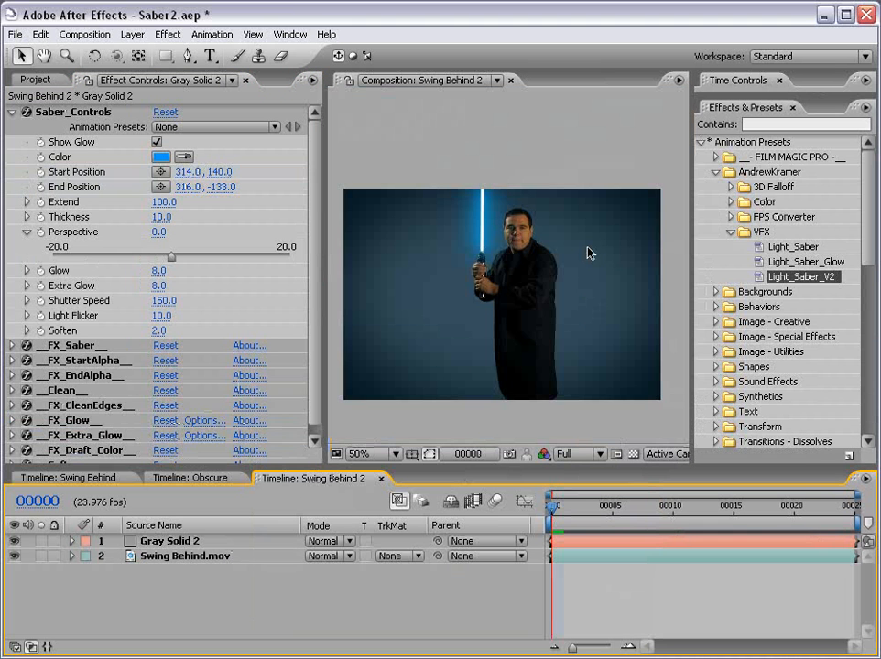
In Swing Behind 2, turn on keyframing for the saber's Start Position and End Position at frame 0
scroll(550, 247, "up", 1)
key("h")
left_click_drag(457, 220, 475, 302)
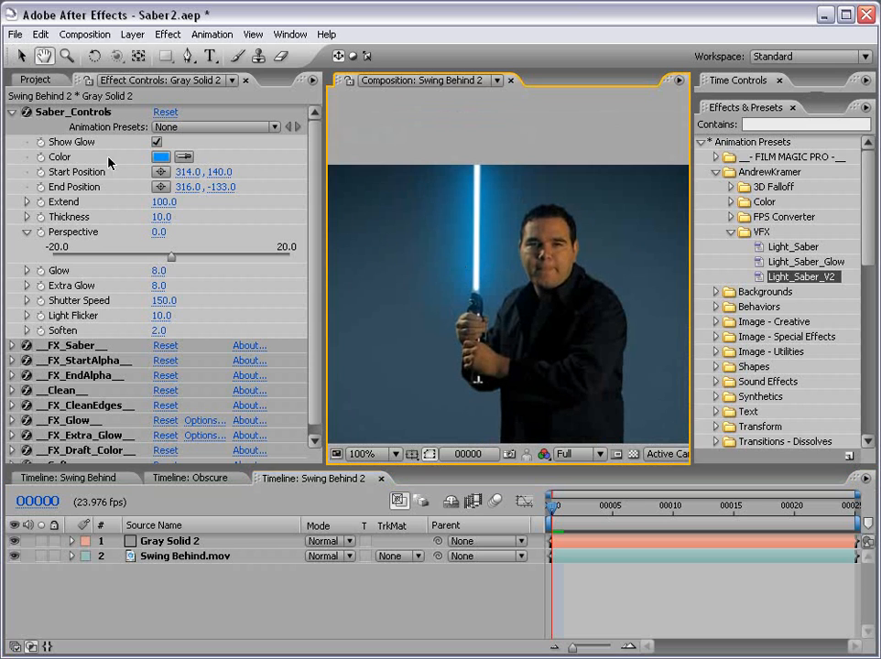
key("v")
left_click(62, 112)
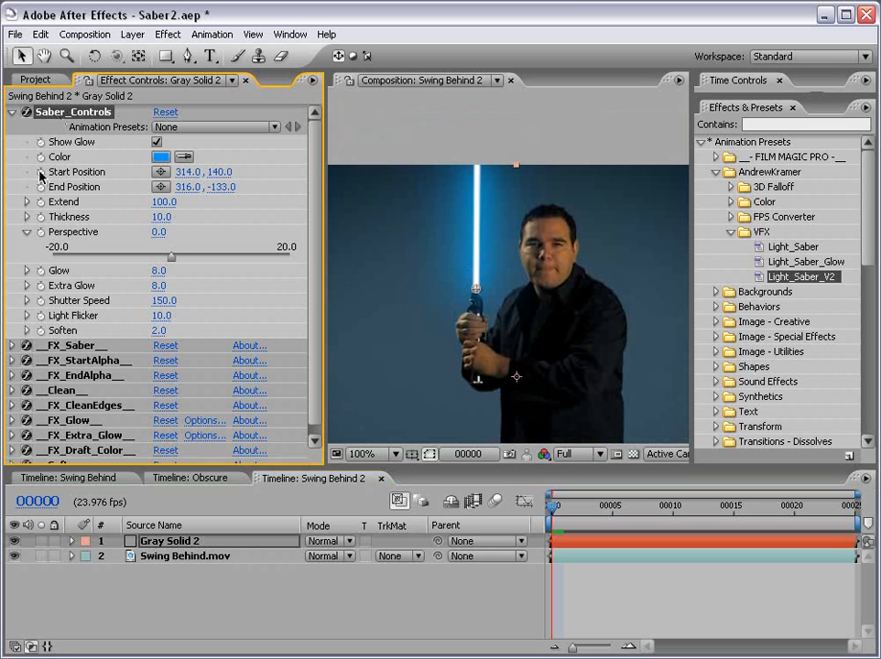
left_click(40, 172)
left_click(39, 187, "shift")
Move the saber's start point at frame 0 to 314, 143 at the tip of the hilt
scroll(497, 287, "up", 1)
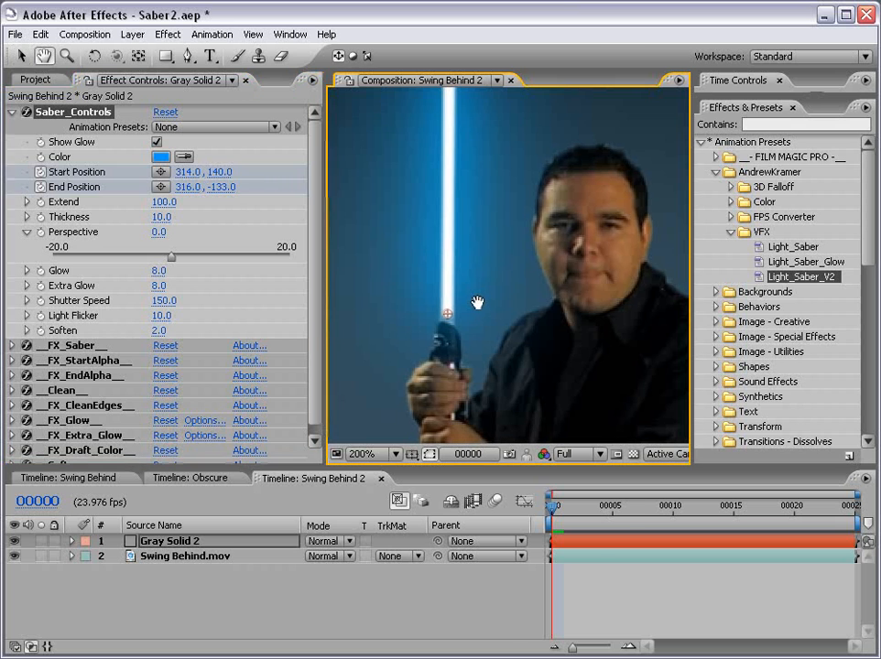
left_click_drag(448, 314, 449, 320)
scroll(458, 291, "down", 1)
scroll(507, 192, "up", 4)
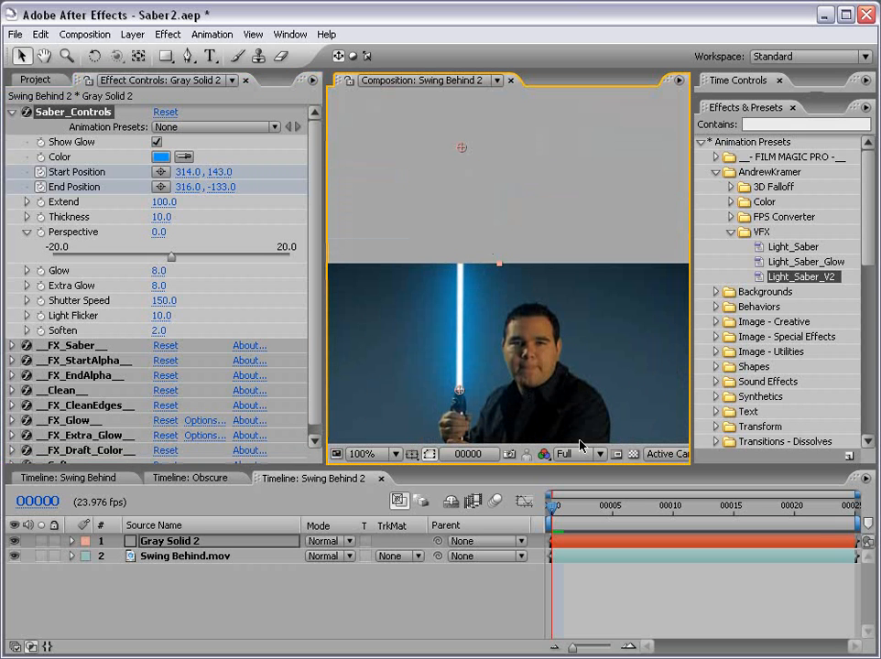
Advance to frame 5, placing the saber's start point at 289, 155 and its end point at 241, -120
key("Page_Down")
key("Page_Down")
left_click_drag(470, 387, 437, 404)
key("Page_Down")
key("Page_Down")
key("Page_Down")
left_click_drag(462, 148, 398, 162)
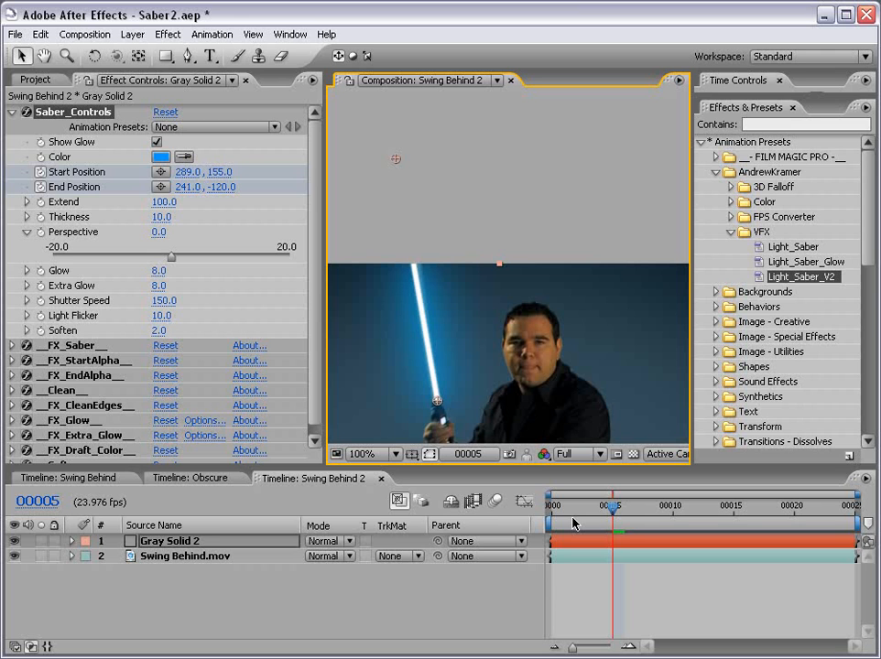
Remove the keyframes from the saber's Start Position and End Position, and go to frame 24
left_click(43, 186)
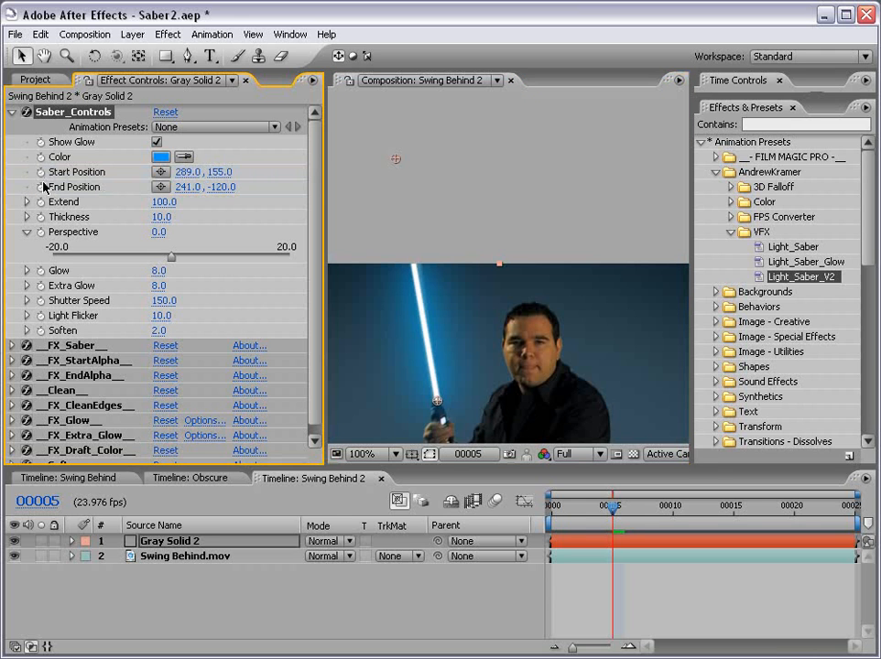
left_click_drag(829, 510, 852, 508)
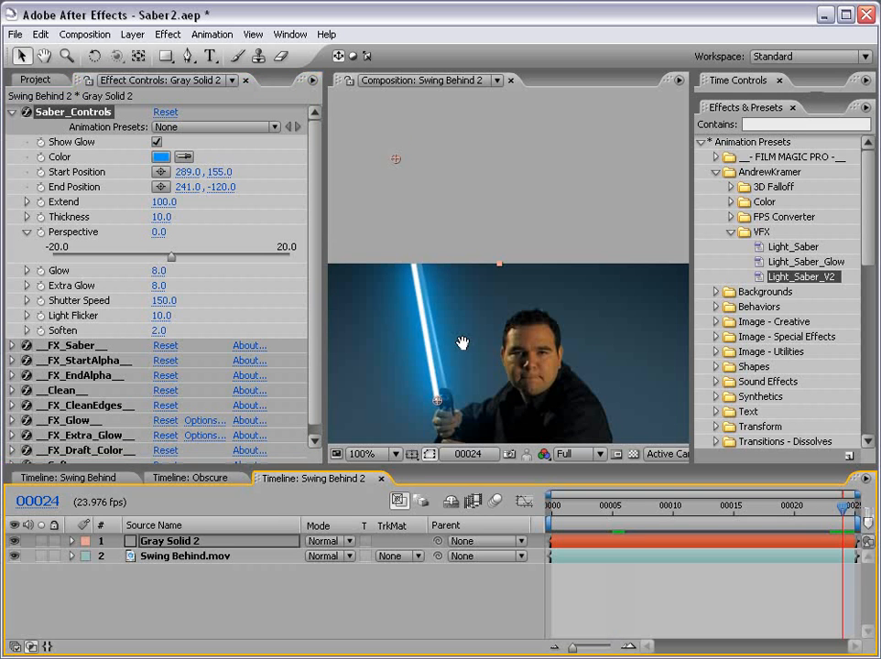
left_click_drag(460, 348, 500, 262)
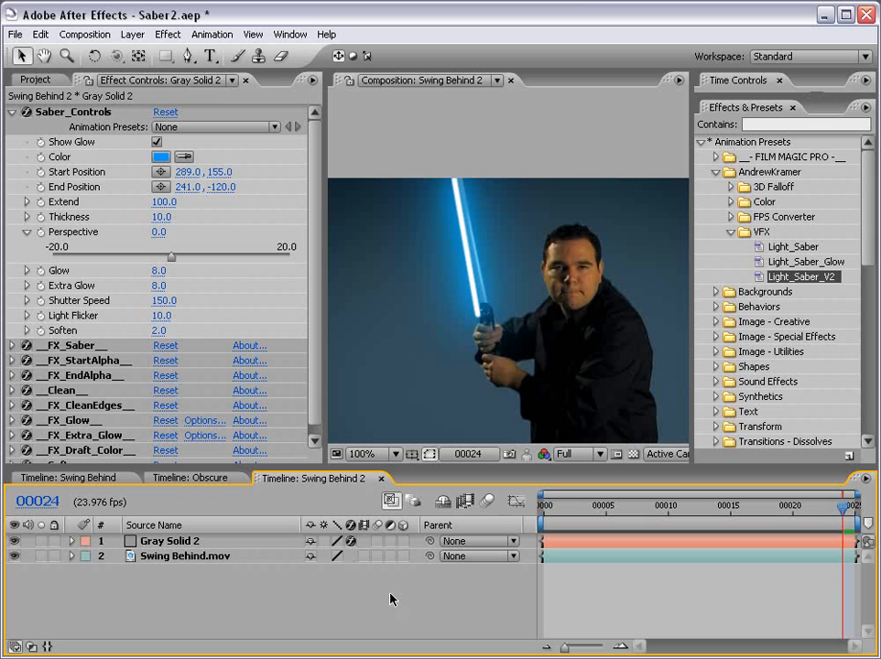
Enable motion blur for Gray Solid 2 and turn on keyframing for Start Position and End Position at frame 24
left_click(377, 541)
left_click(196, 545)
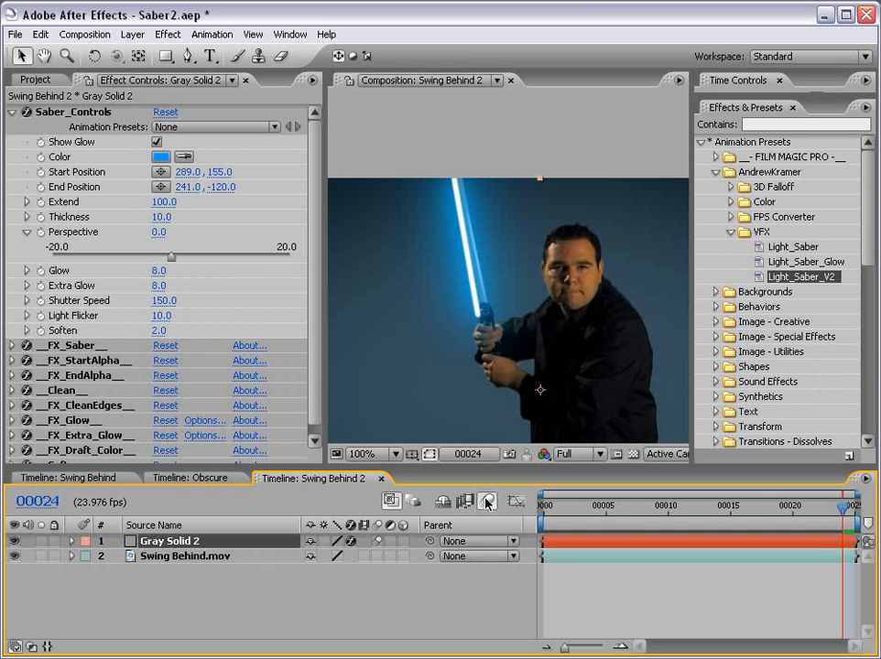
left_click(41, 172)
left_click(41, 187)
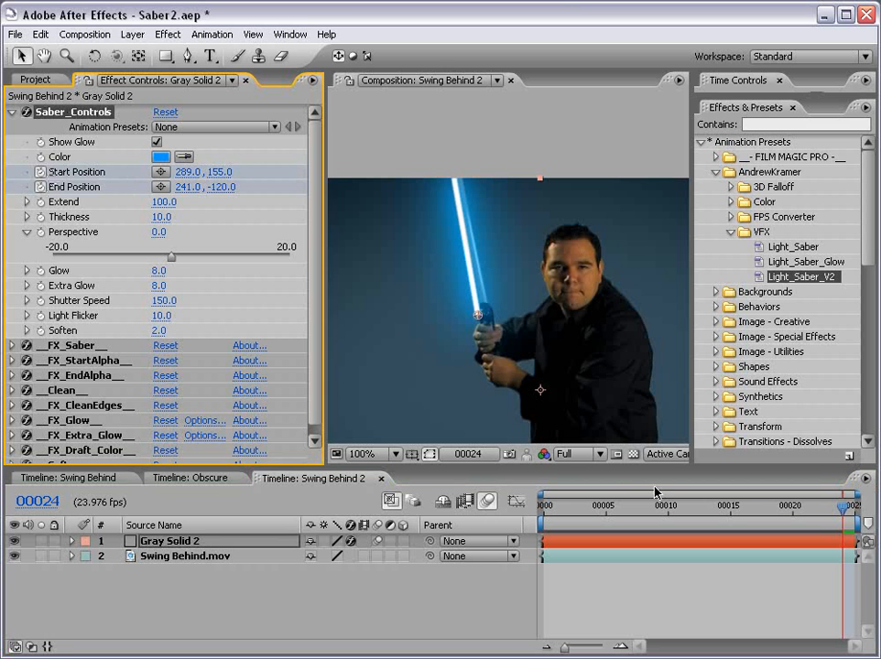
Move the saber's start point to 295, 137 at frame 24, and step back to frame 23
left_click_drag(478, 315, 484, 299)
left_click_drag(501, 227, 536, 245)
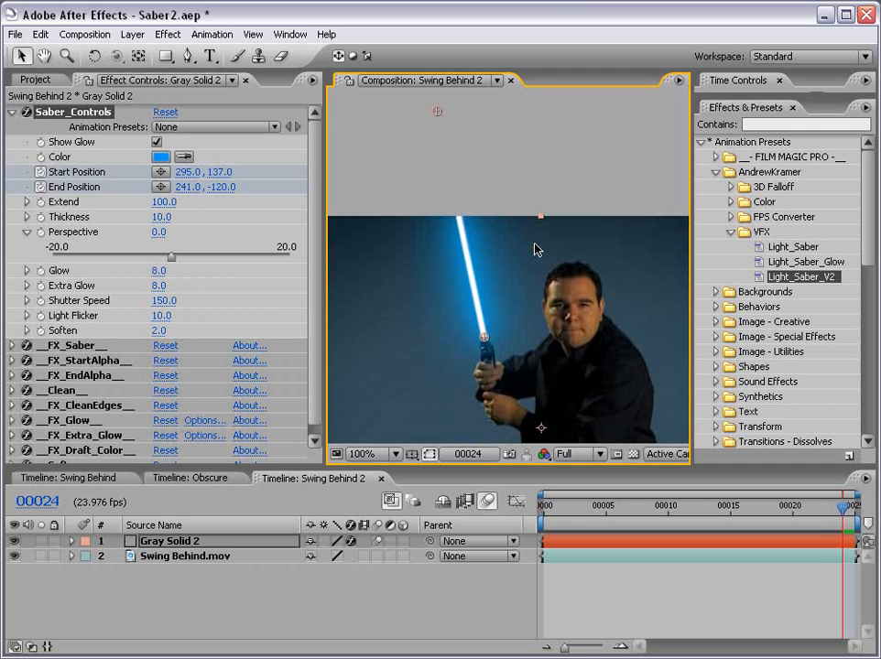
key("Page_Up")
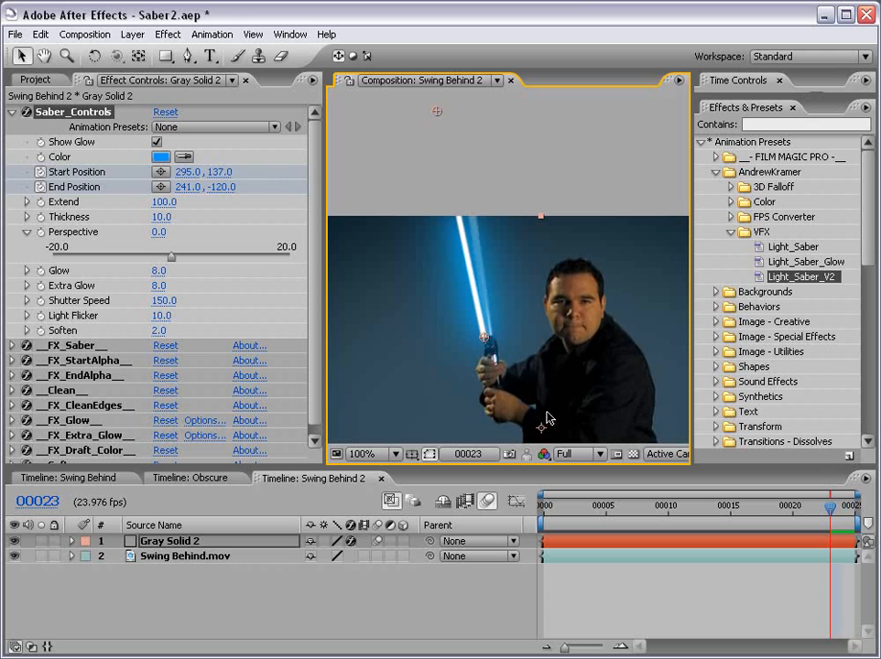
Place the saber's start and end points at 298, 134 and 274, -130 on frame 23, then at 306, 127 and 296, -131 on frame 22
left_click_drag(484, 336, 486, 333)
left_click_drag(437, 112, 468, 105)
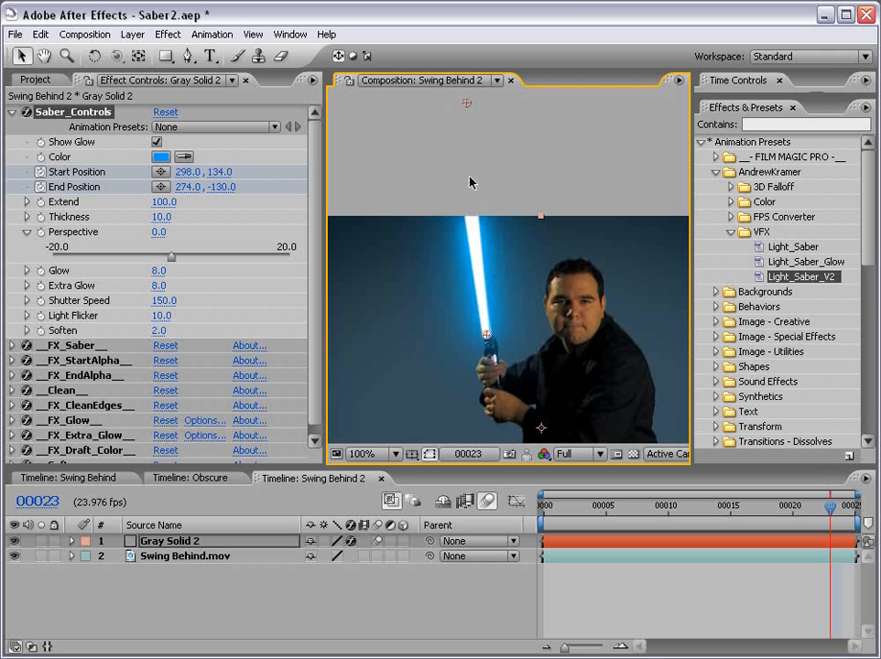
left_click_drag(484, 333, 494, 332)
key("Page_Up")
left_click_drag(468, 104, 485, 101)
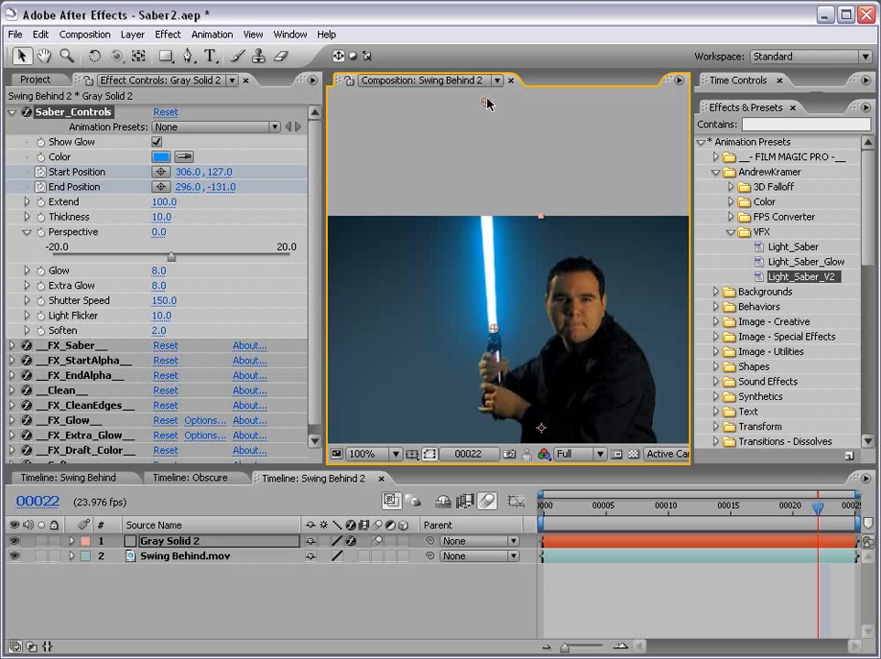
Place the saber's start and end points at 313, 121 and 337, -130 on frame 21, and at 321, 114 and 368, -130 on frame 20
key("Page_Up")
left_click_drag(493, 329, 500, 323)
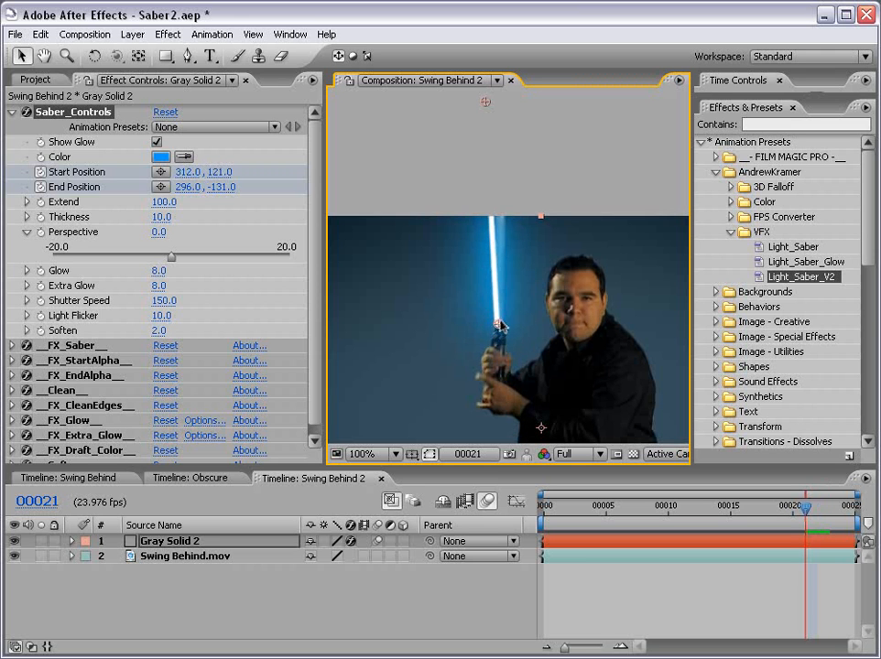
left_click_drag(486, 102, 522, 105)
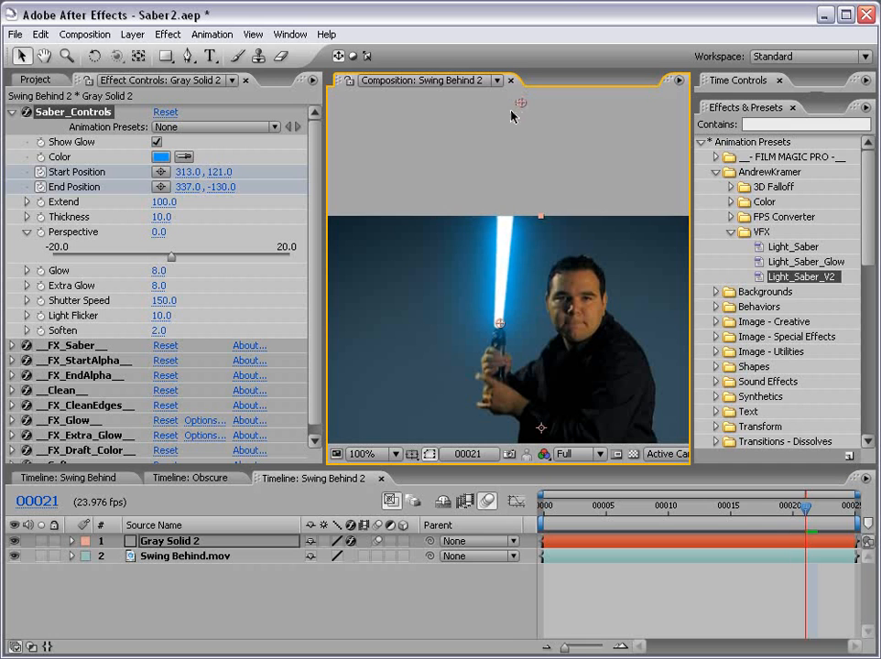
key("Page_Up")
left_click_drag(504, 326, 510, 319)
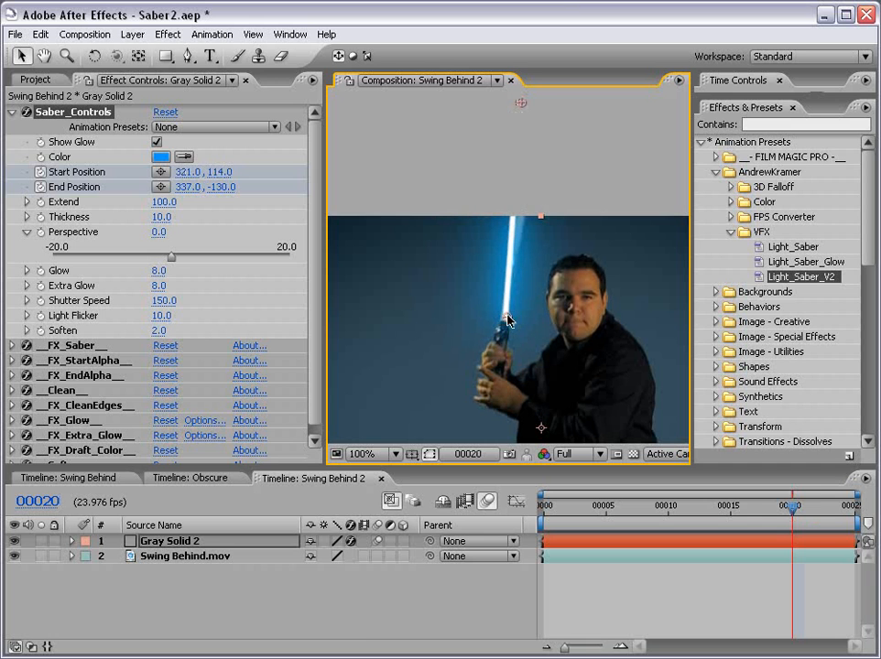
left_click_drag(525, 106, 549, 108)
On frame 19, move the saber's start point to 328, 107 and its end point to 461, -70 to match the swing
key("Page_Up")
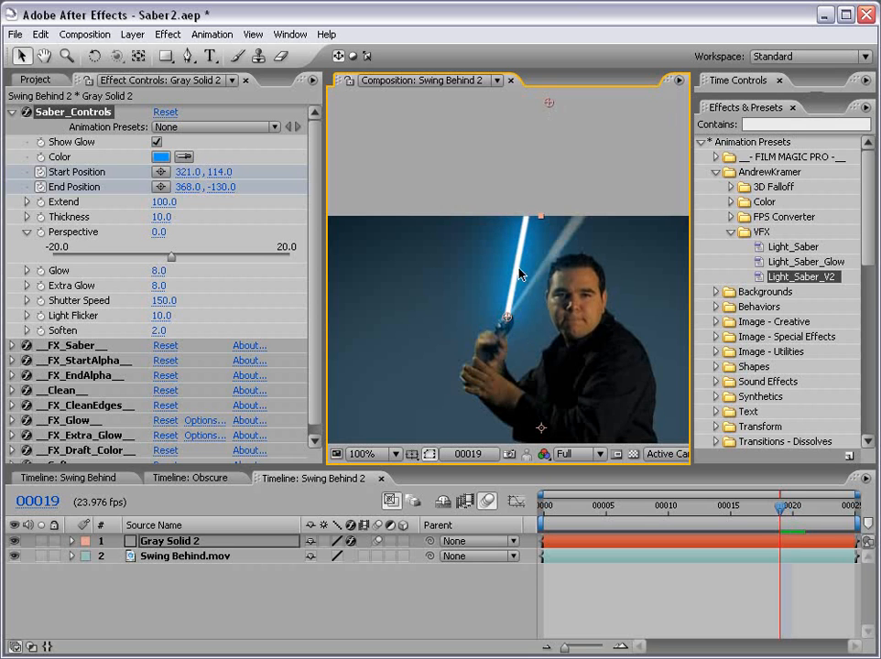
left_click_drag(509, 327, 516, 317)
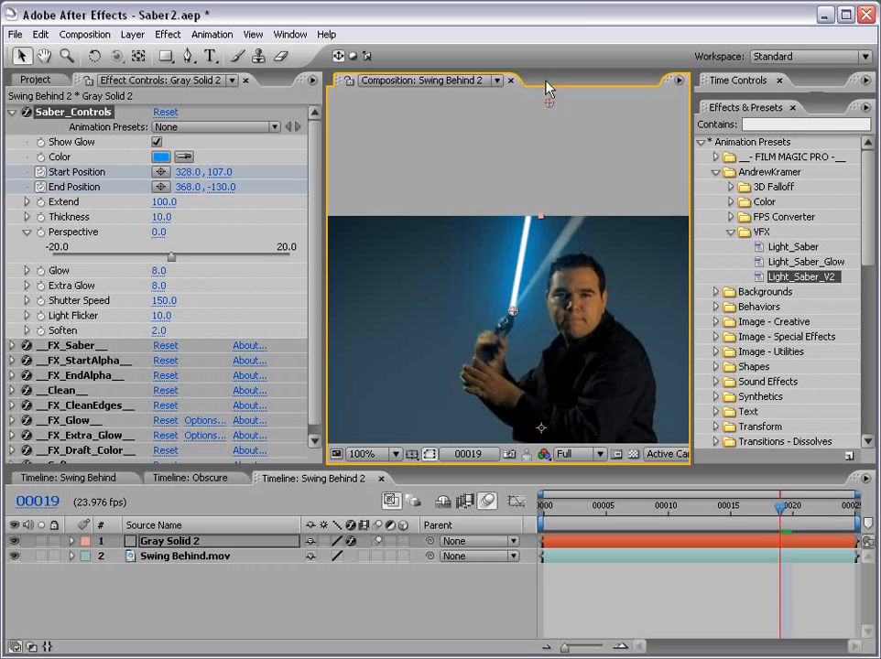
left_click_drag(549, 102, 620, 145)
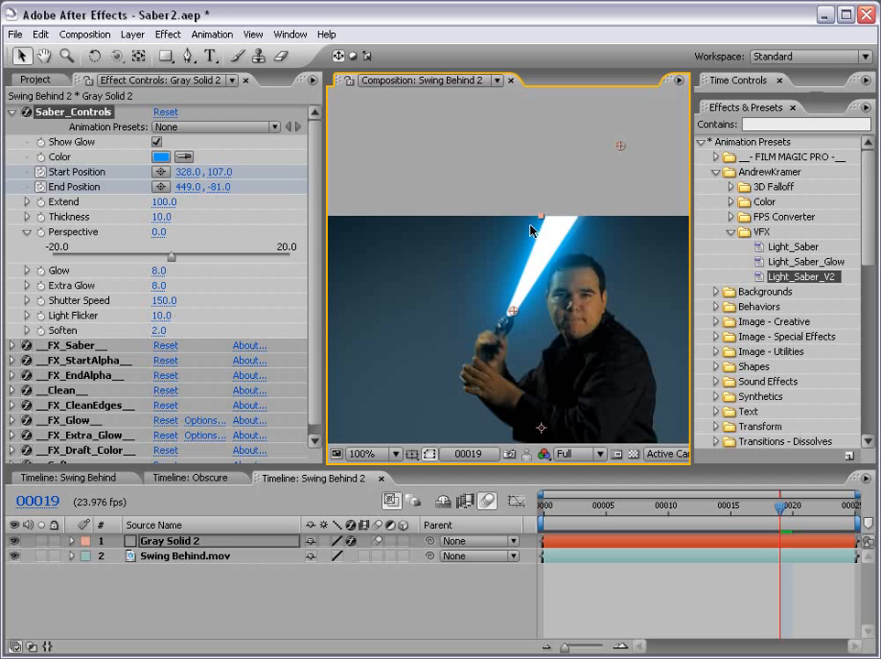
left_click_drag(620, 147, 631, 158)
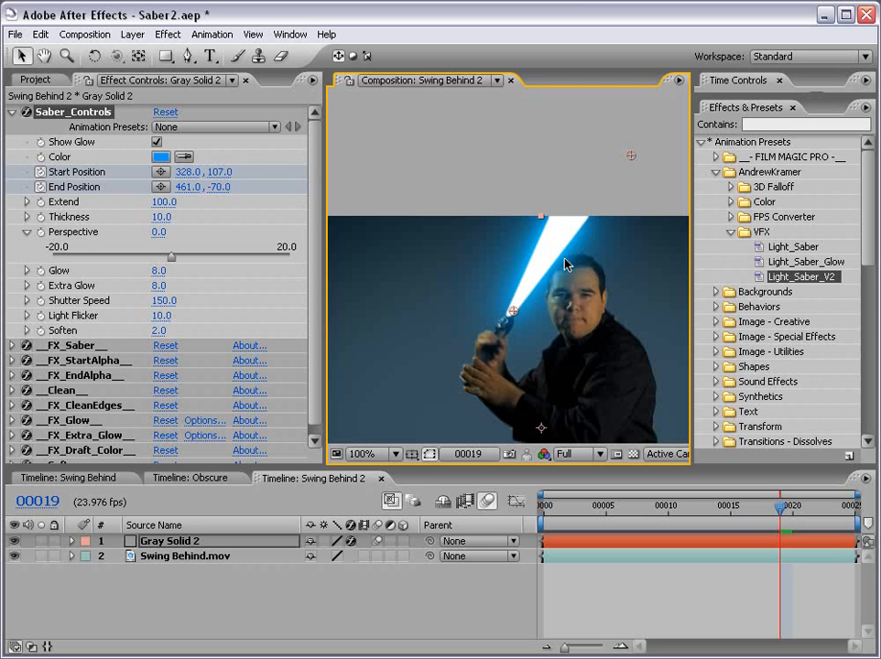
Move the saber's end point to 528, -27 on frame 18, and continue repositioning the blade on frame 17
key("Page_Up")
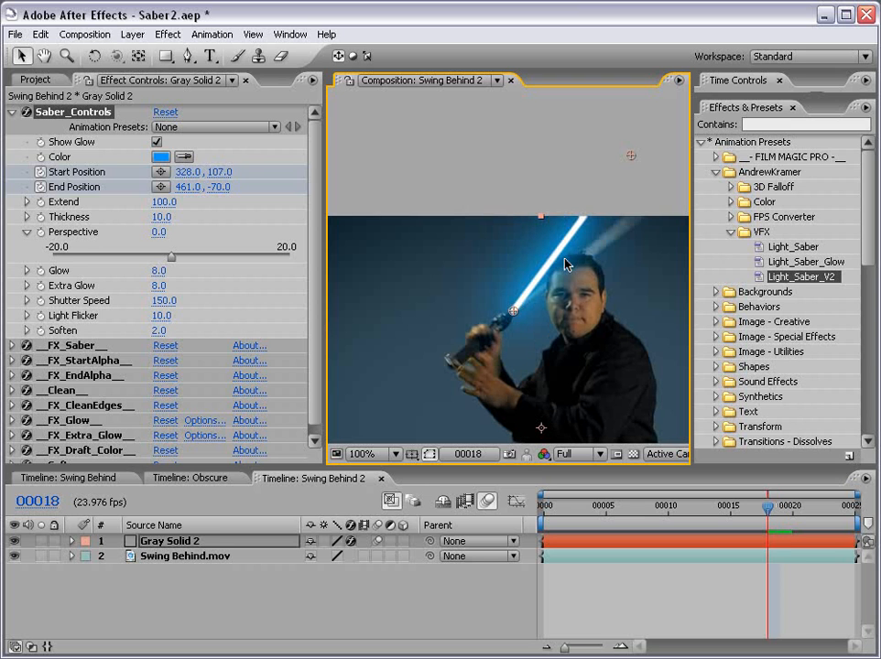
left_click_drag(684, 190, 689, 194)
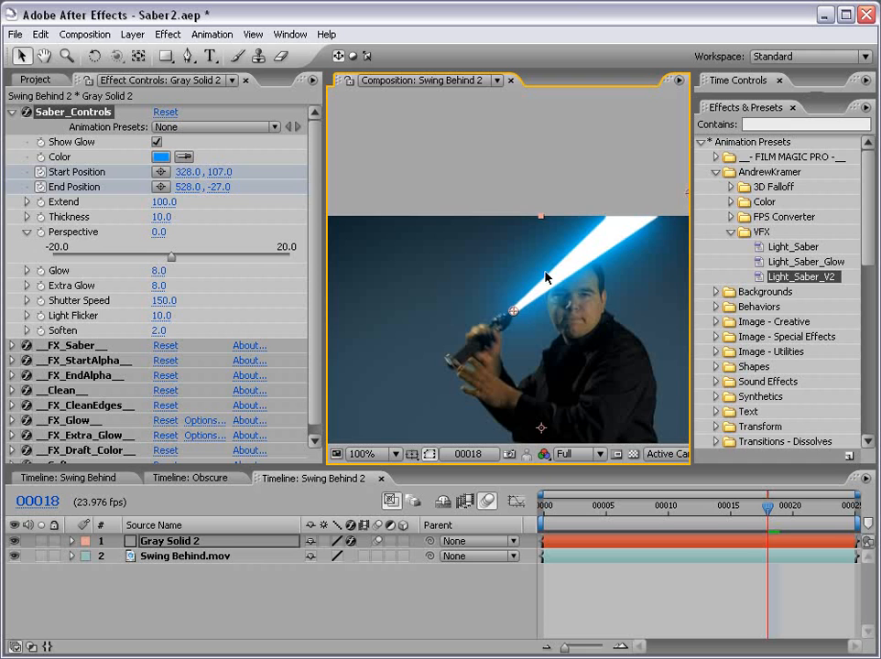
left_click_drag(514, 313, 514, 311)
key("Page_Up")
mouse_move(684, 231)
left_mouse_down()
mouse_move(587, 195)
mouse_move(581, 219)
left_mouse_up()
left_click_drag(414, 273, 414, 283)
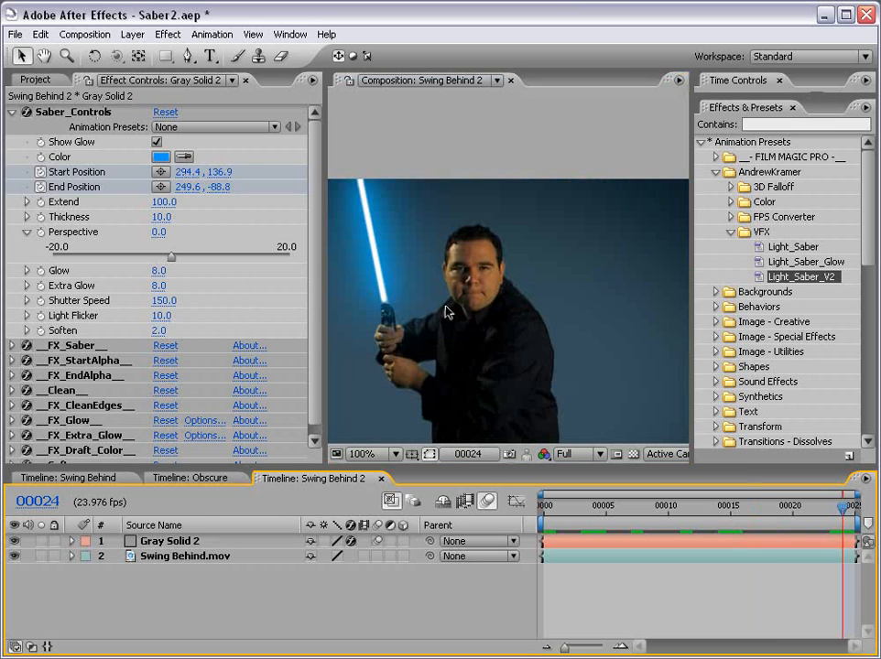
Preview the animated saber swing and examine the blade up close at frame 24
key("space")
left_click_drag(468, 354, 489, 337)
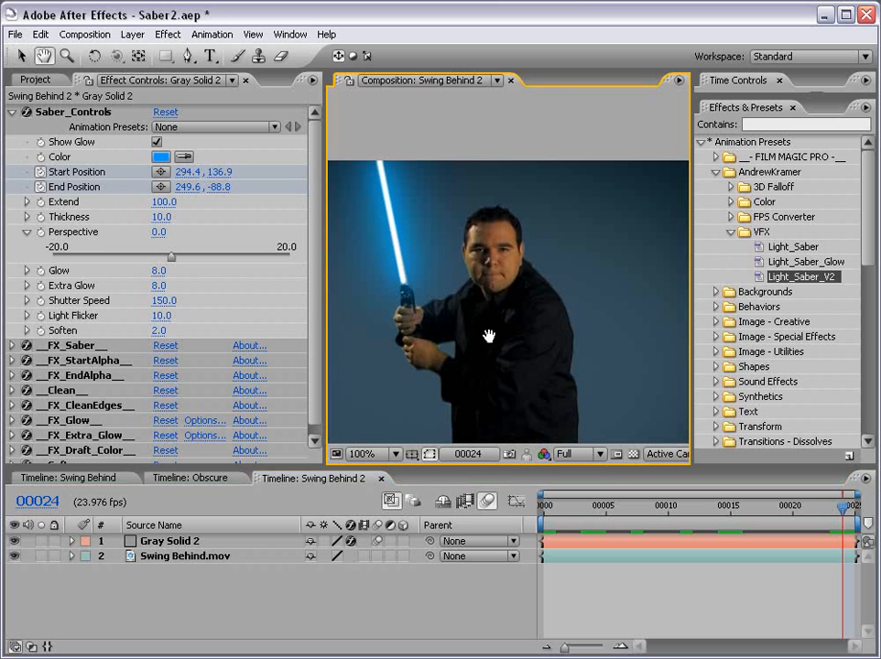
key("comma")
key("KP_0")
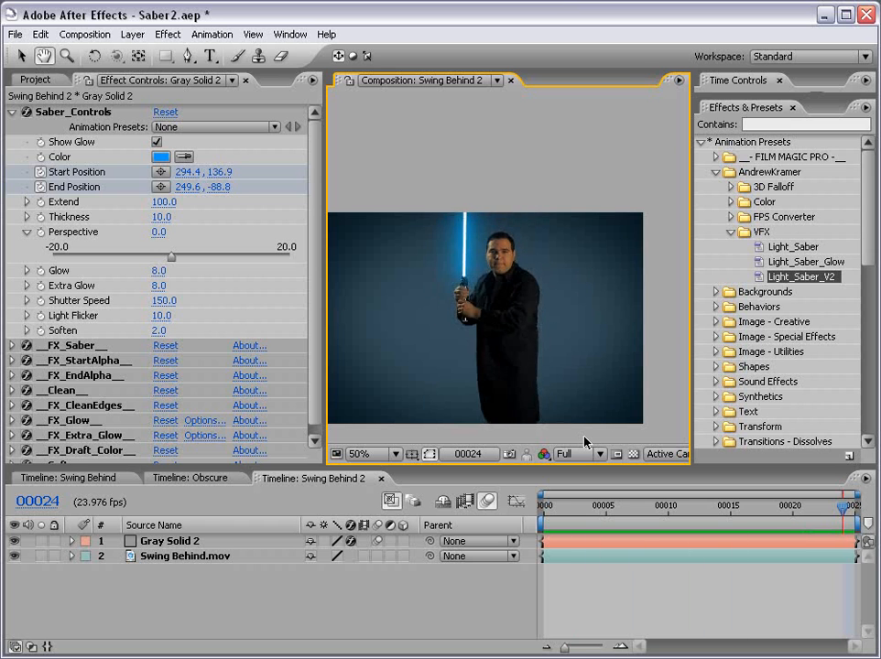
key("space")
key("grave")
key("period")
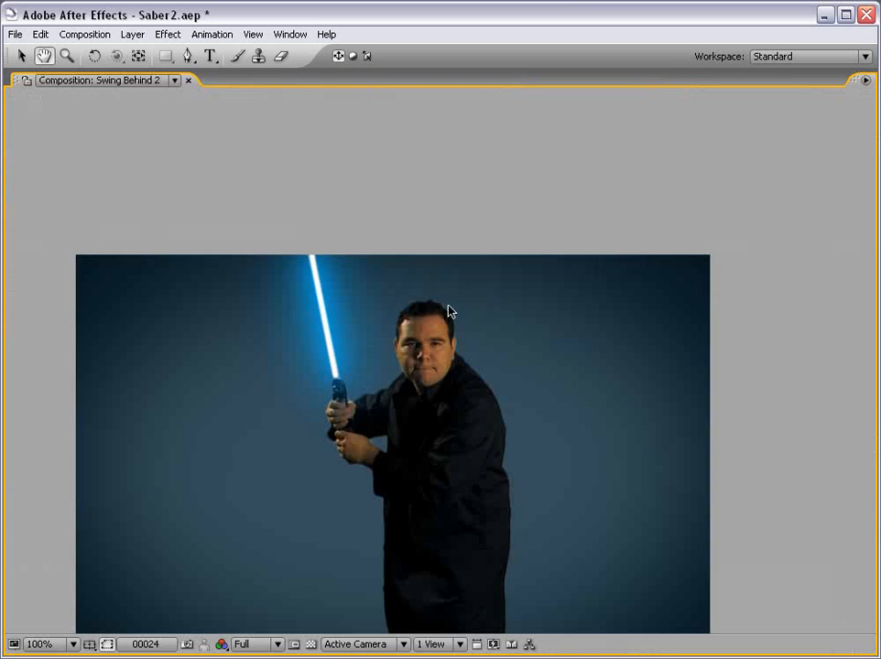
left_click_drag(389, 391, 427, 324)
key("grave")
key("comma")
Set the Thickness of the Gray Solid 2 saber to 12 and check the blade up close
left_click(592, 541)
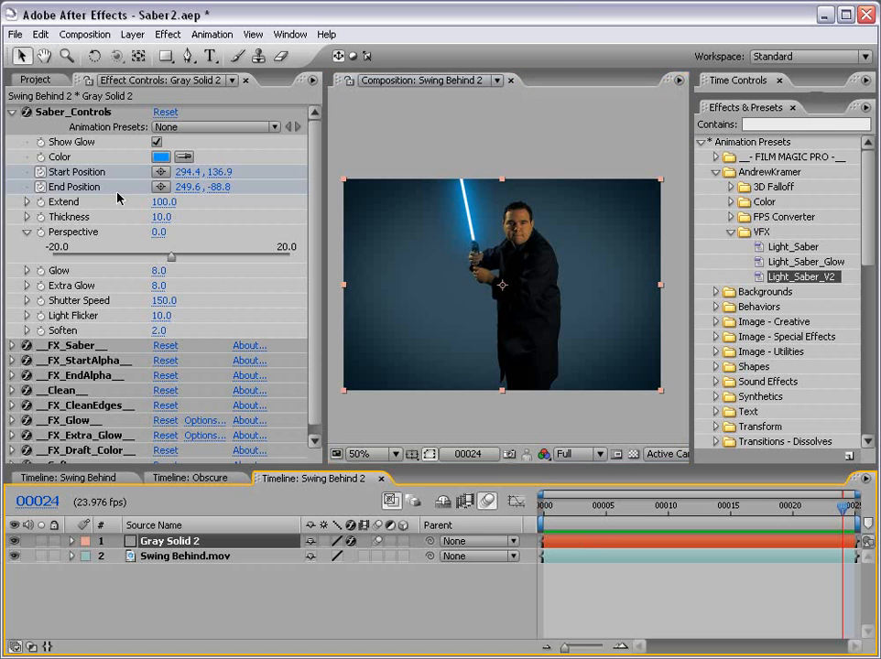
left_click(161, 218)
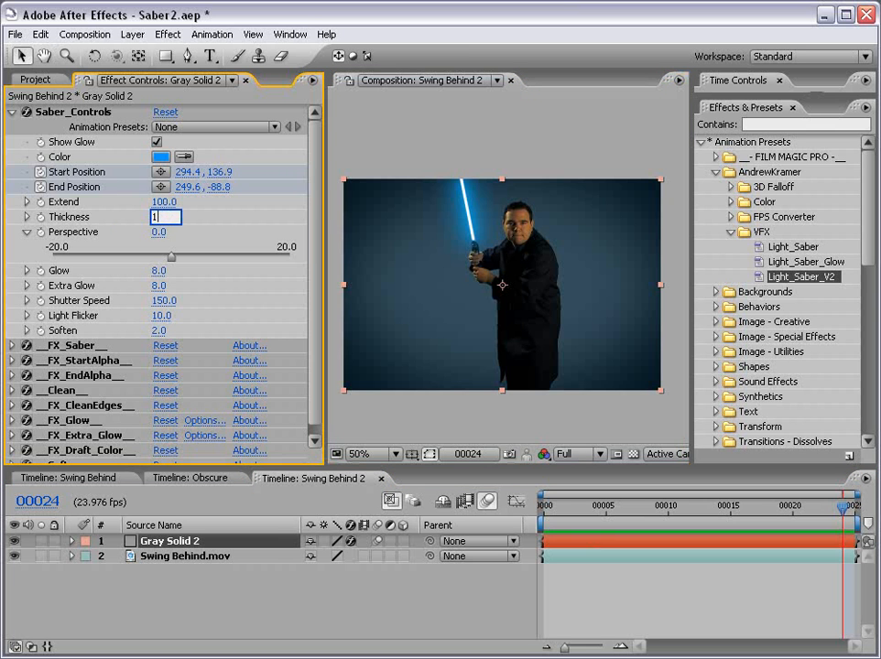
type("12")
key("Return")
key("period")
left_click_drag(496, 300, 515, 305)
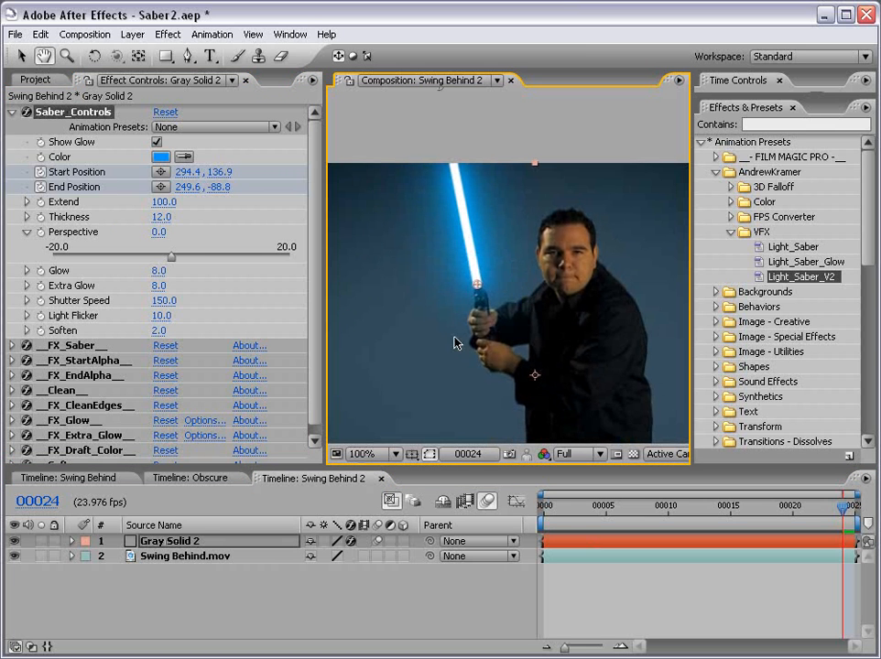
left_click(658, 605)
key("v")
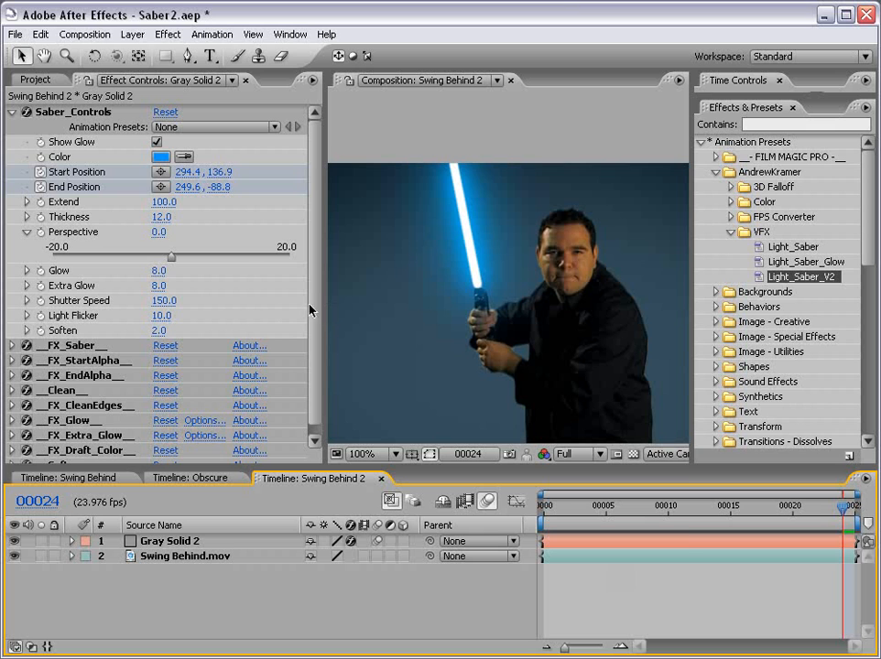
Change the saber's color to green (#00FF36)
left_click(163, 157)
left_click_drag(495, 437, 491, 427)
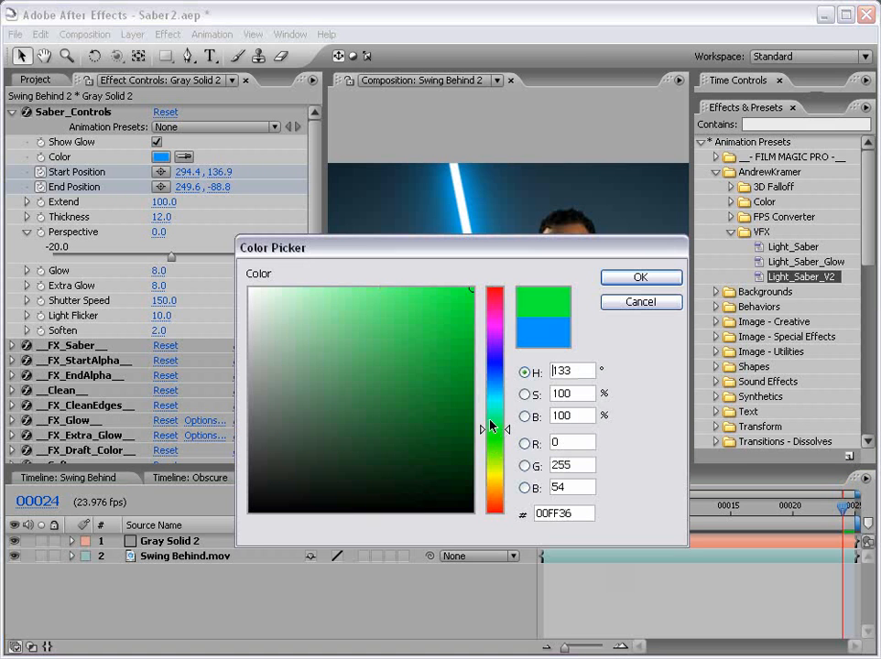
left_click(671, 276)
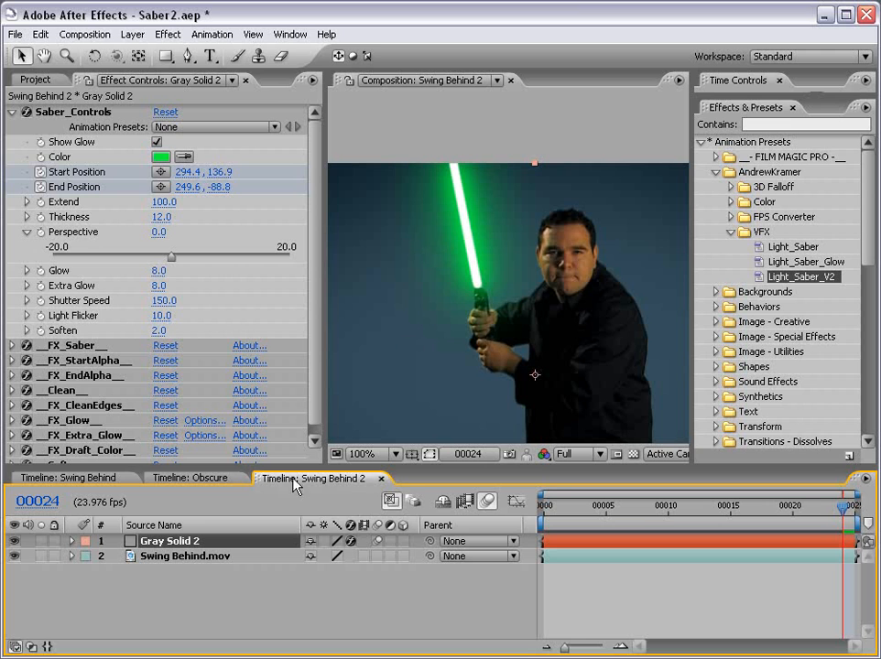
Show the layer blending modes and set Gray Solid 2 to Screen
key("F4")
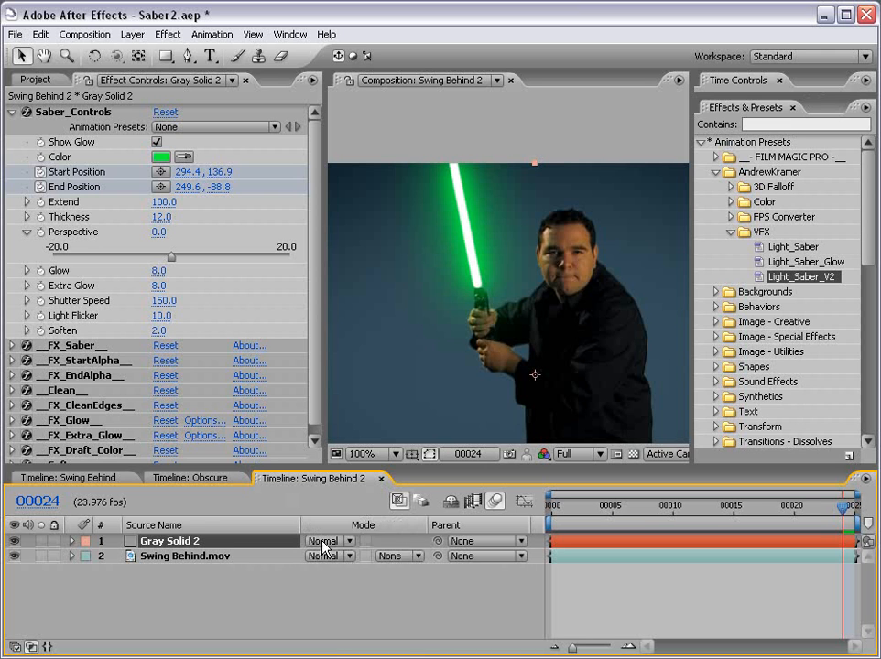
left_click(323, 541)
left_click(334, 652)
left_click(341, 542)
left_click(341, 542)
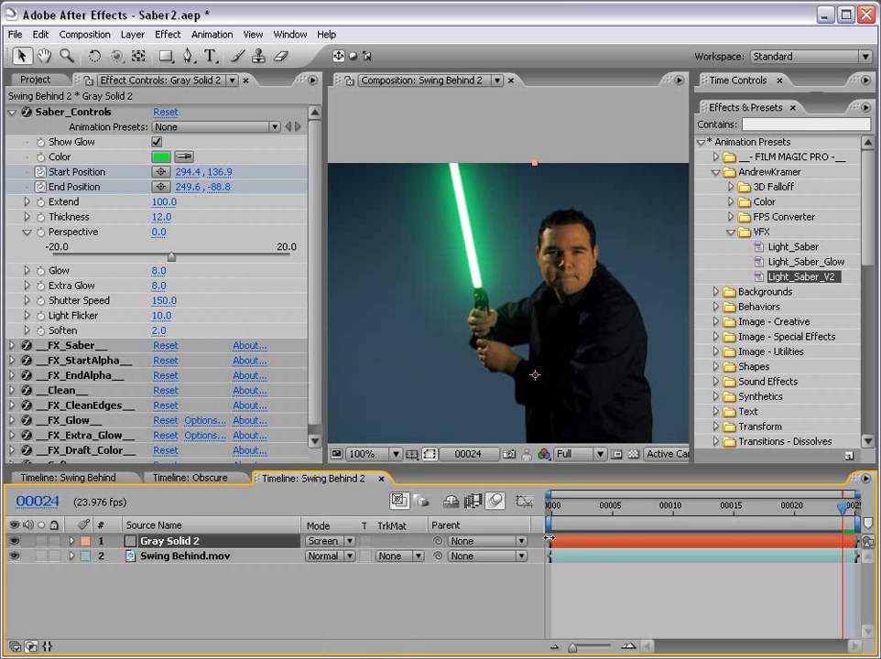
Scrub through and preview the green saber swing, and return to frame 0 with the whole shot in view
left_click_drag(730, 506, 640, 516)
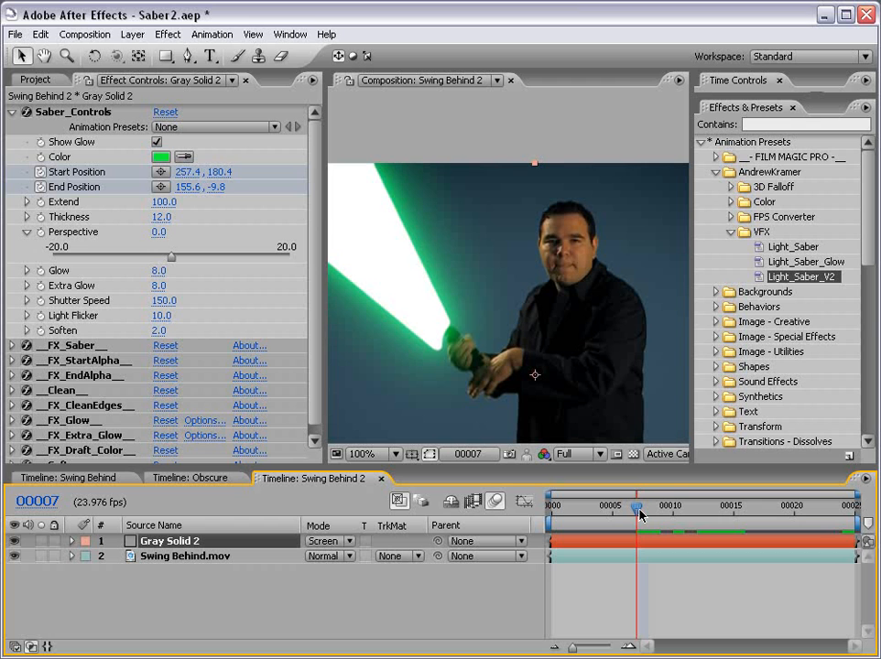
left_click_drag(640, 515, 765, 536)
key("KP_0")
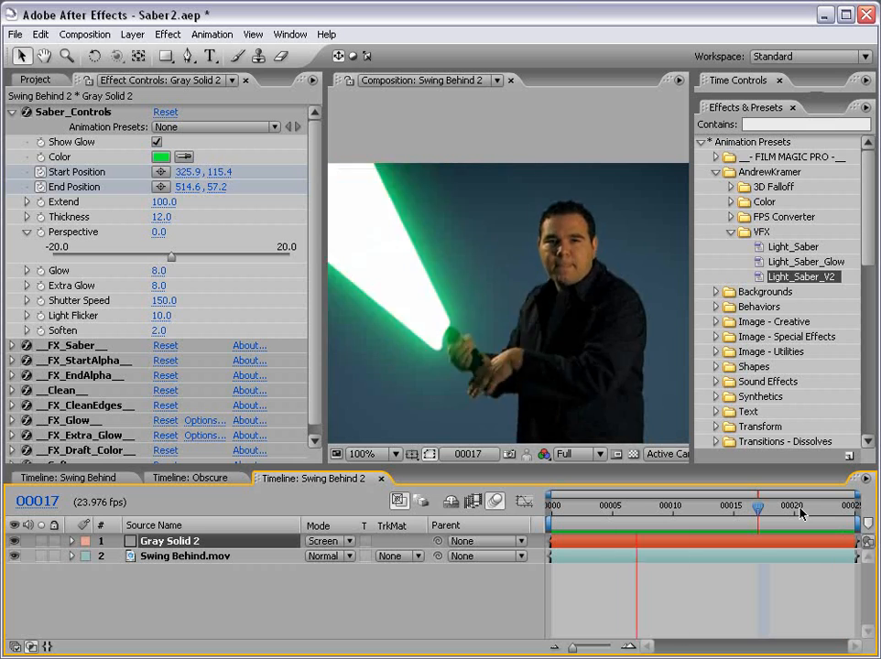
left_click(577, 520)
left_click_drag(577, 523, 549, 521)
scroll(523, 422, "down", 1)
left_click_drag(536, 344, 526, 306)
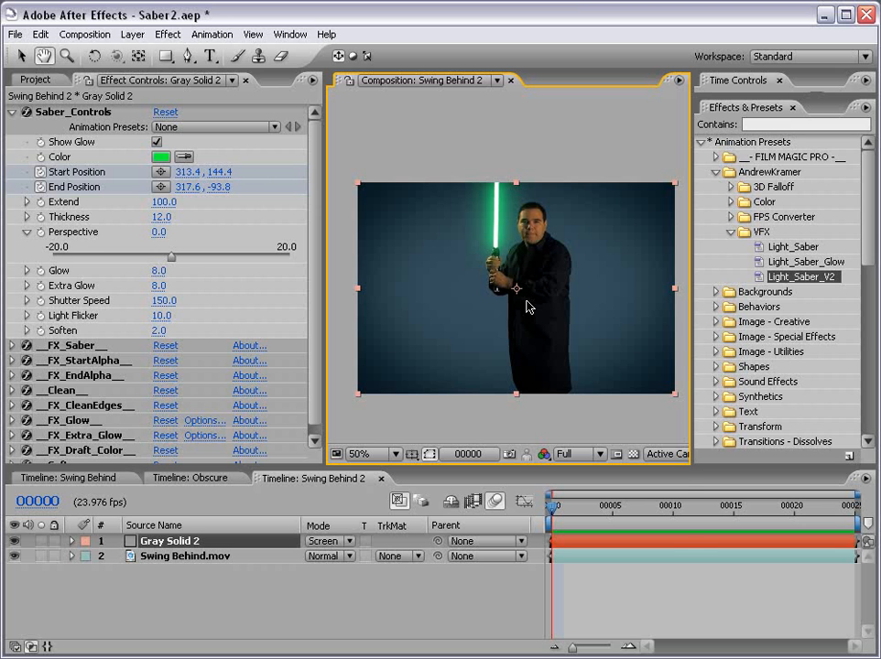
Change the saber's color to blue (#007EFF)
left_click(161, 157)
left_click(503, 384)
left_click(506, 379)
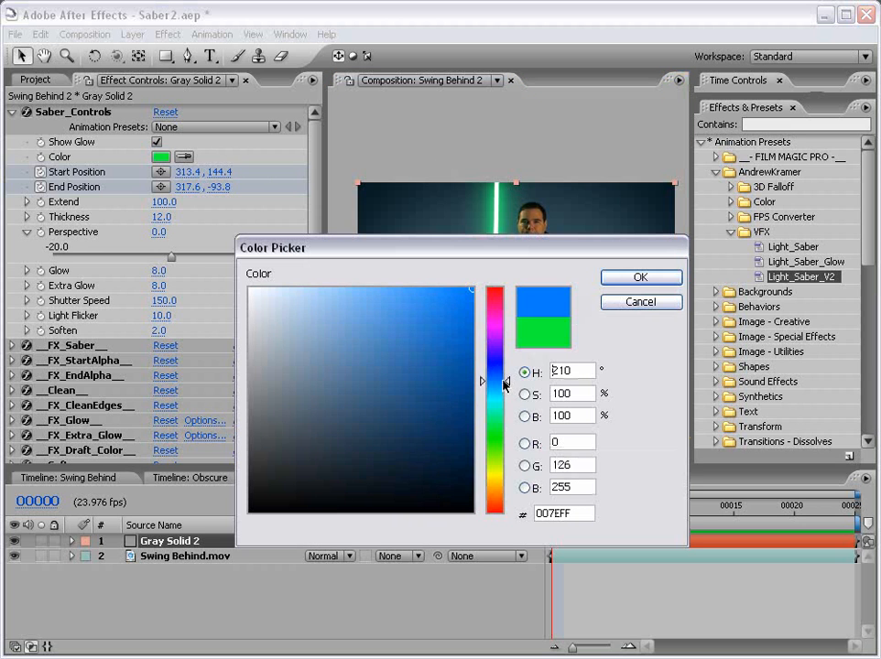
left_click(642, 279)
Preview the blue saber, go to frame 13, and examine where the blade crosses the actor's hand
key("KP_0")
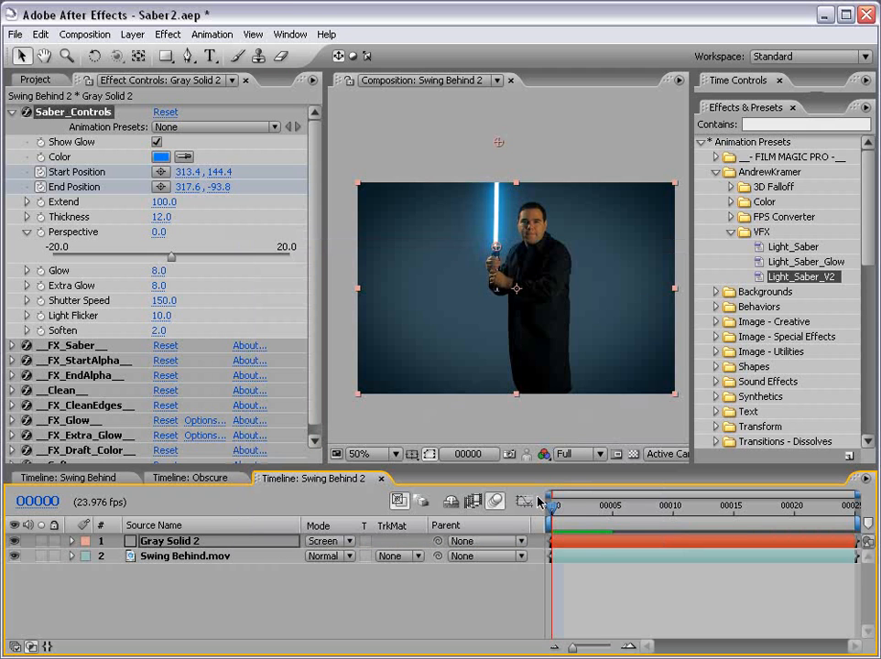
left_click_drag(689, 520, 711, 519)
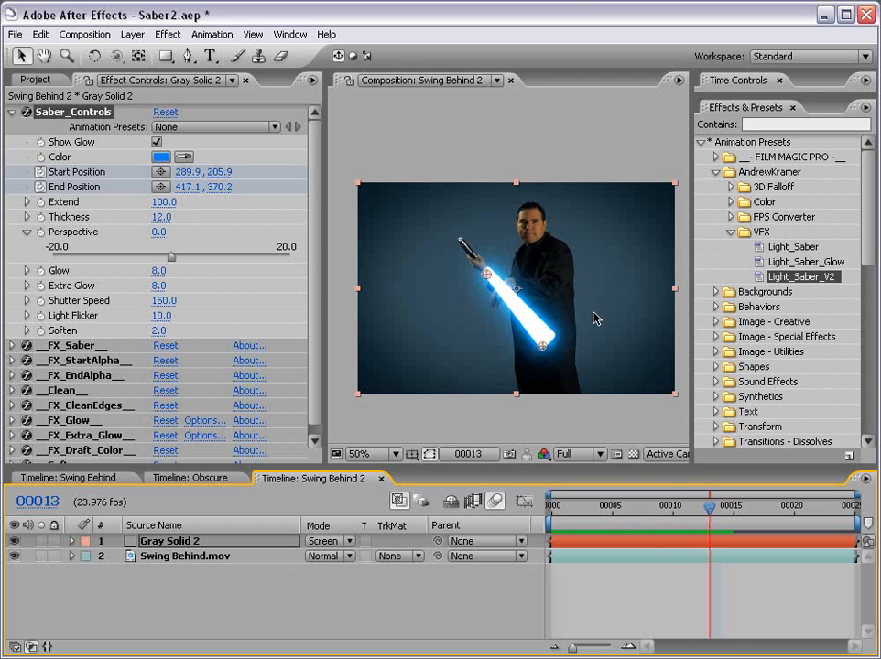
scroll(559, 321, "up", 1)
key("h")
left_click_drag(516, 341, 505, 270)
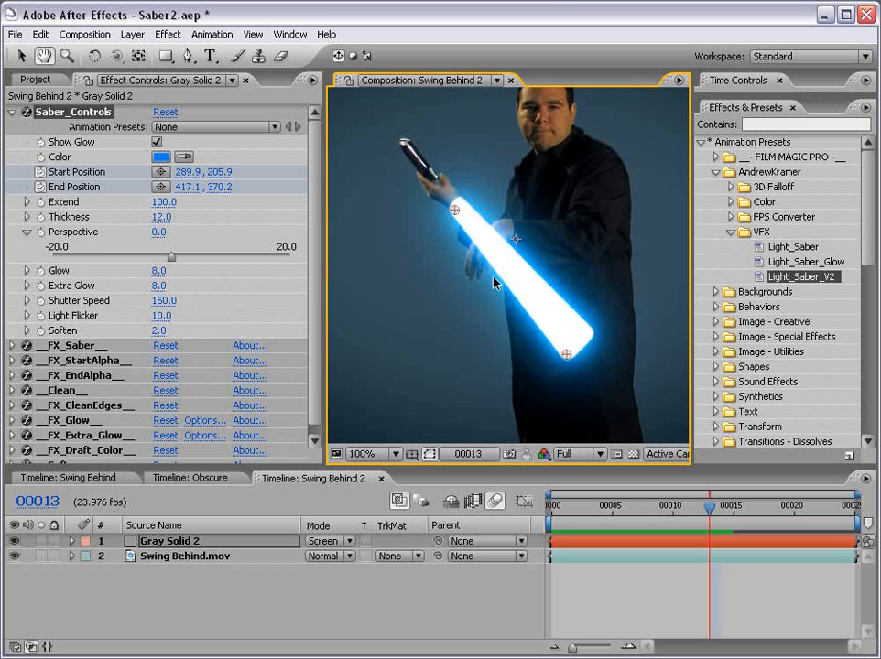
scroll(507, 378, "down", 1)
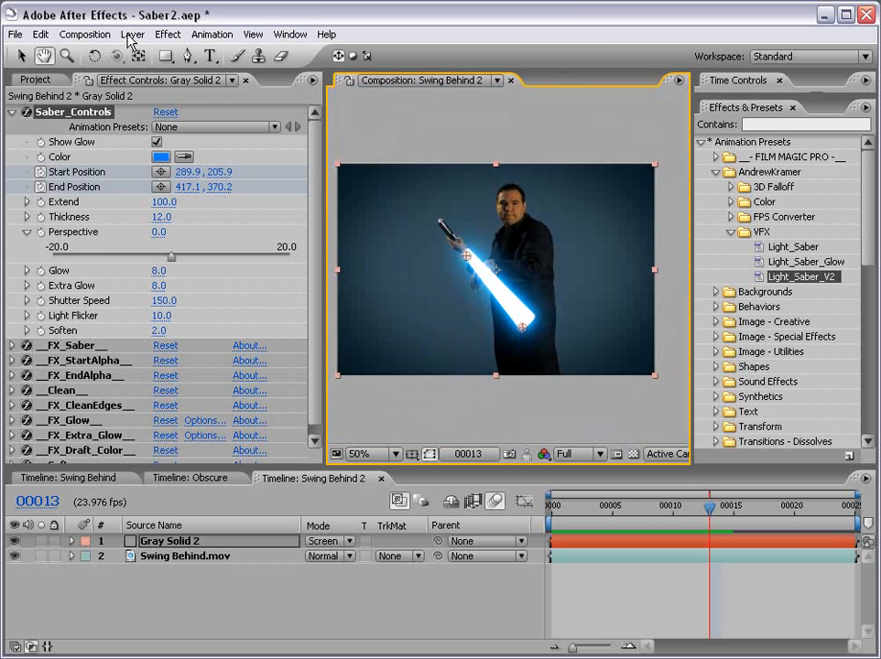
Add a new 720 by 480 gray solid layer to the Swing Behind 2 composition
left_click(133, 34)
mouse_move(134, 57)
left_click(365, 68)
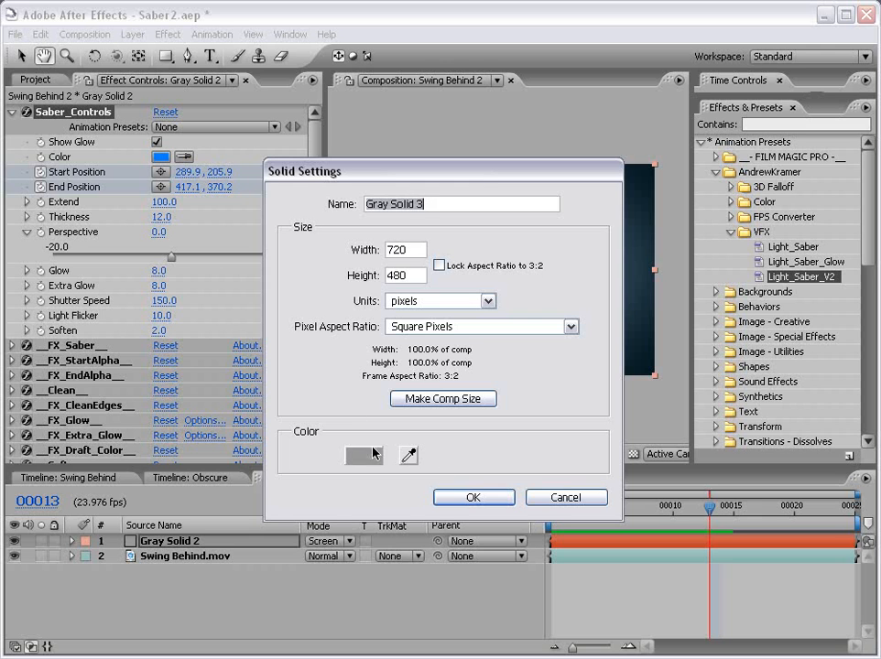
left_click(466, 500)
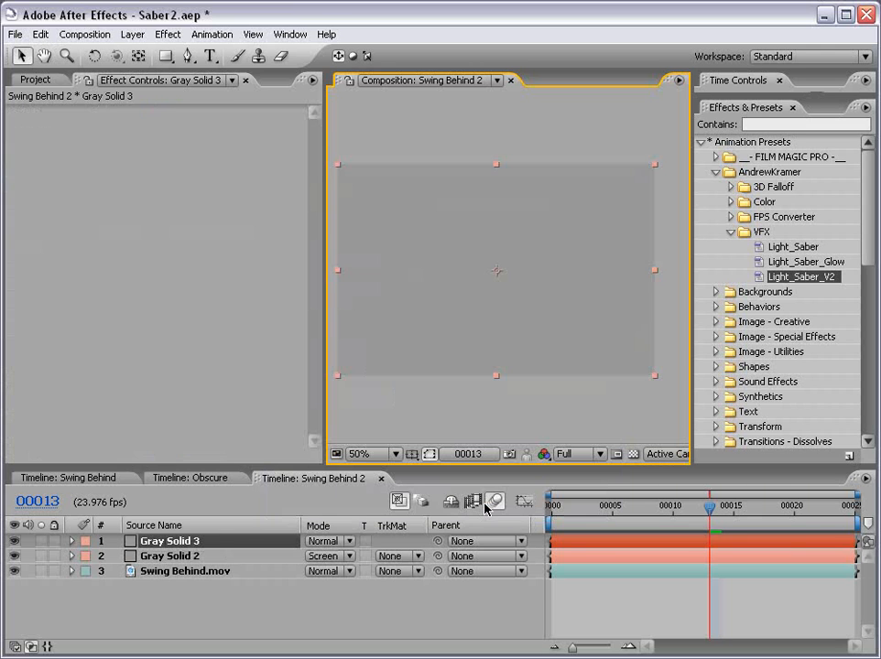
Hide the new solid and select the Gray Solid 2 saber layer in the composition view
left_click(14, 541)
double_click(169, 542)
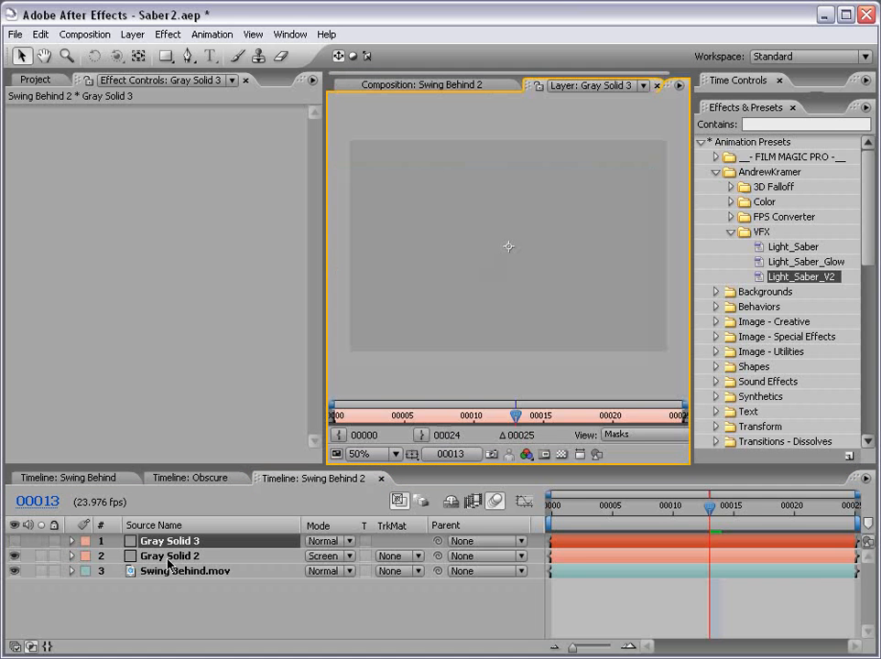
left_click(426, 85)
left_click(174, 556)
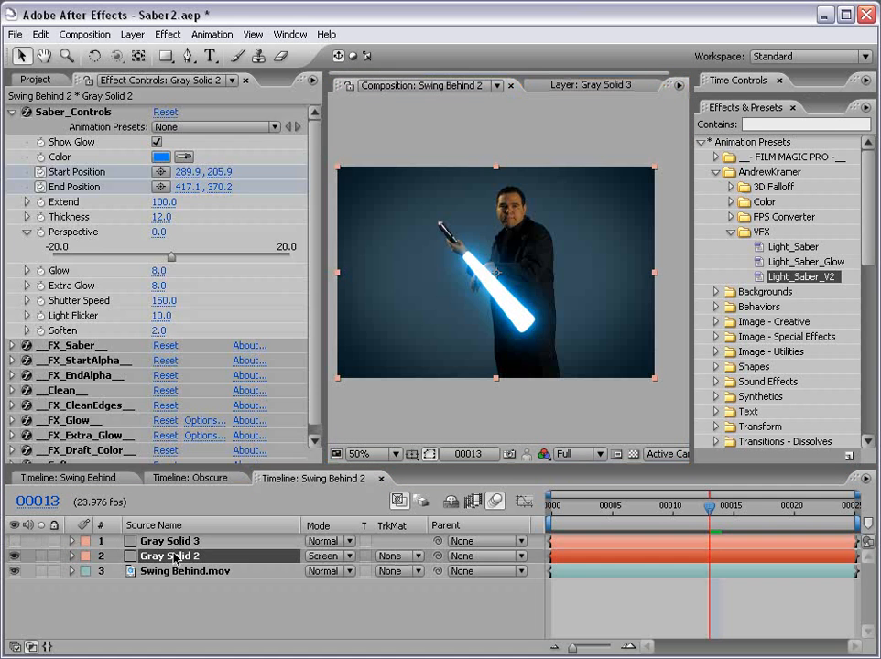
Rename the saber layer as Blue Saber and the new gray solid above it as Blue Obscure
key("Return")
type("Blue Saber")
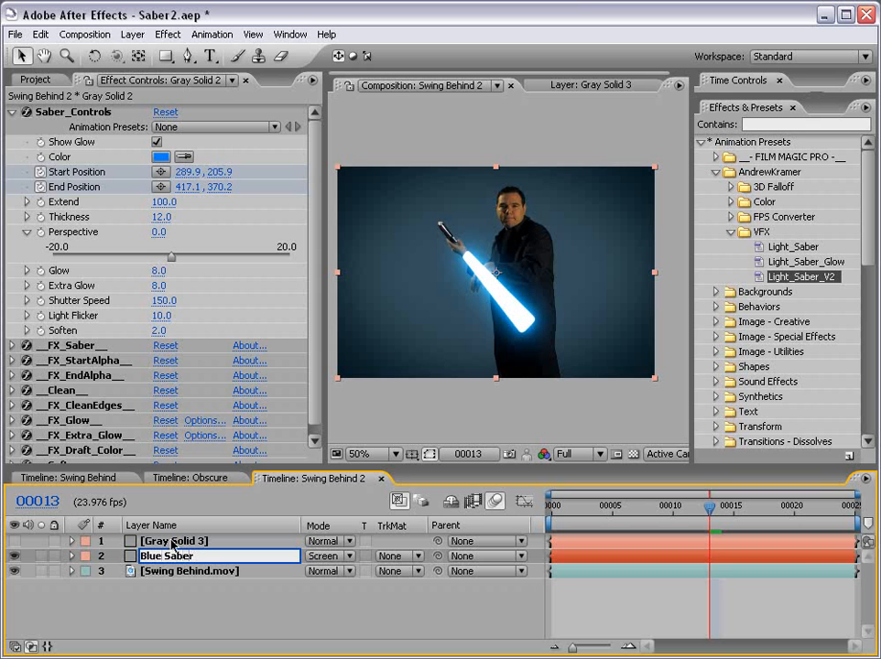
left_click(173, 542)
key("Return")
type("Blue Obsc")
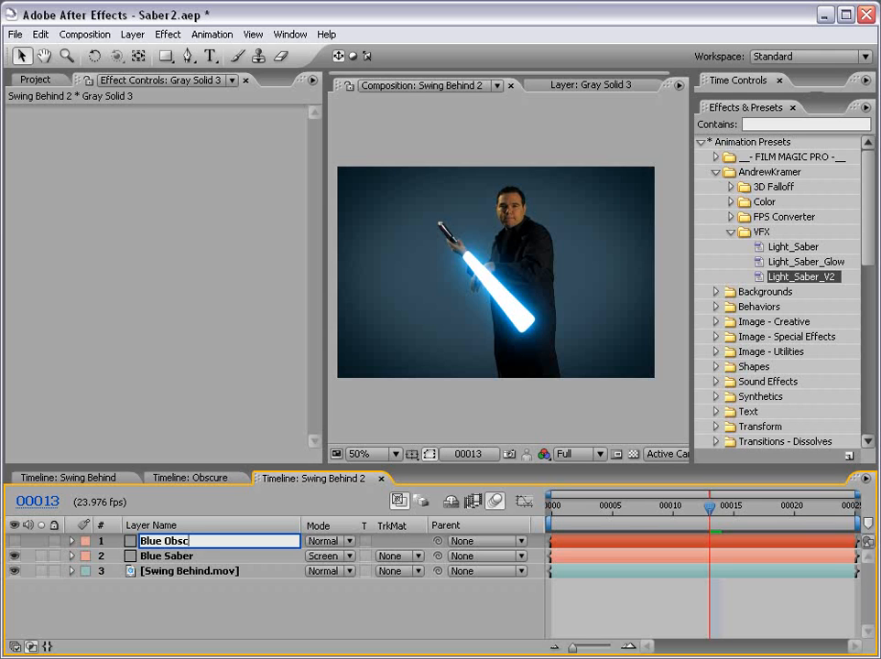
type("ure")
left_click(203, 604)
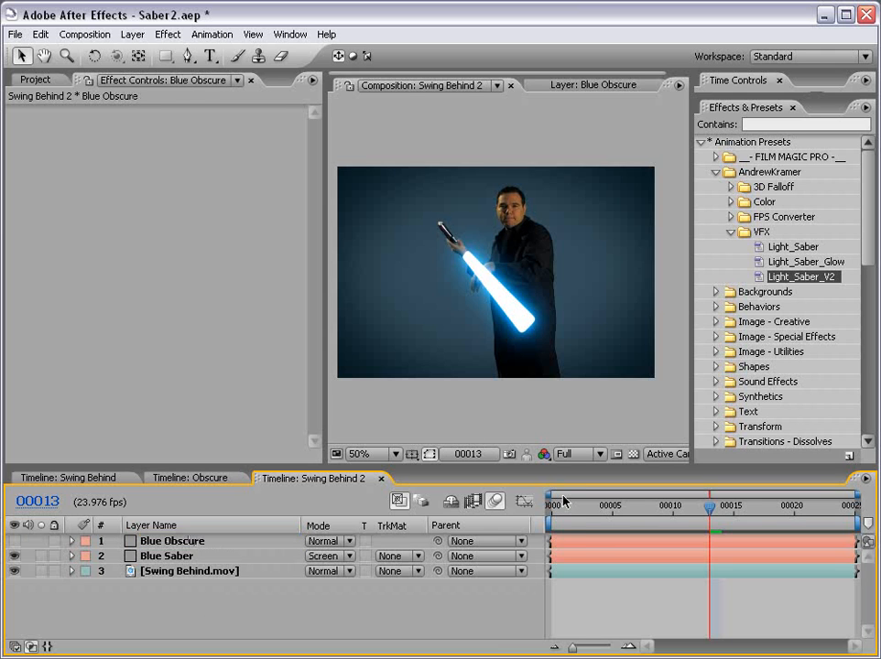
Trim the start of the Blue Obscure layer to frame 11, just before the blade crosses the actor
left_click(579, 542)
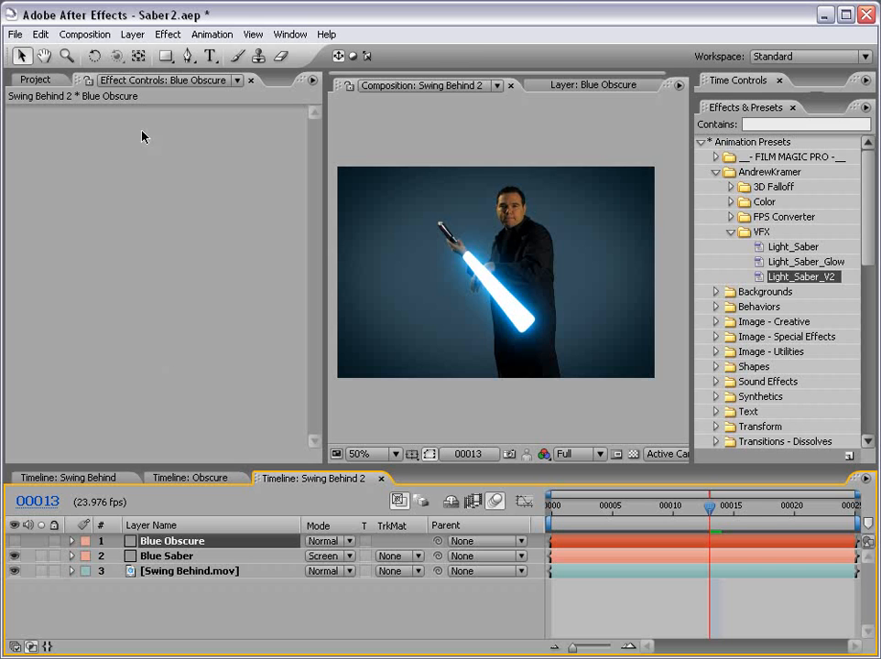
left_click(187, 56)
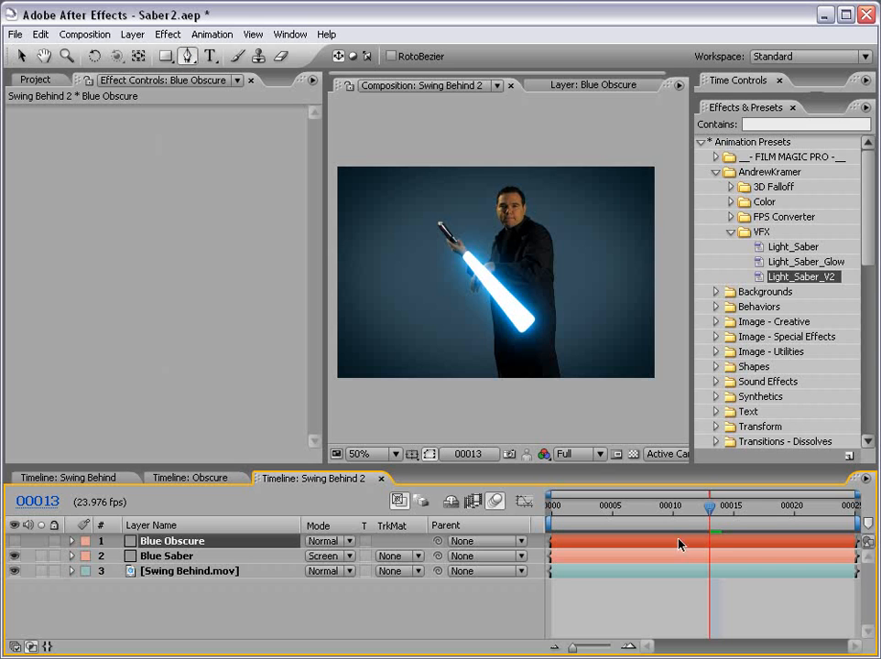
key("Page_Up")
key("Page_Up")
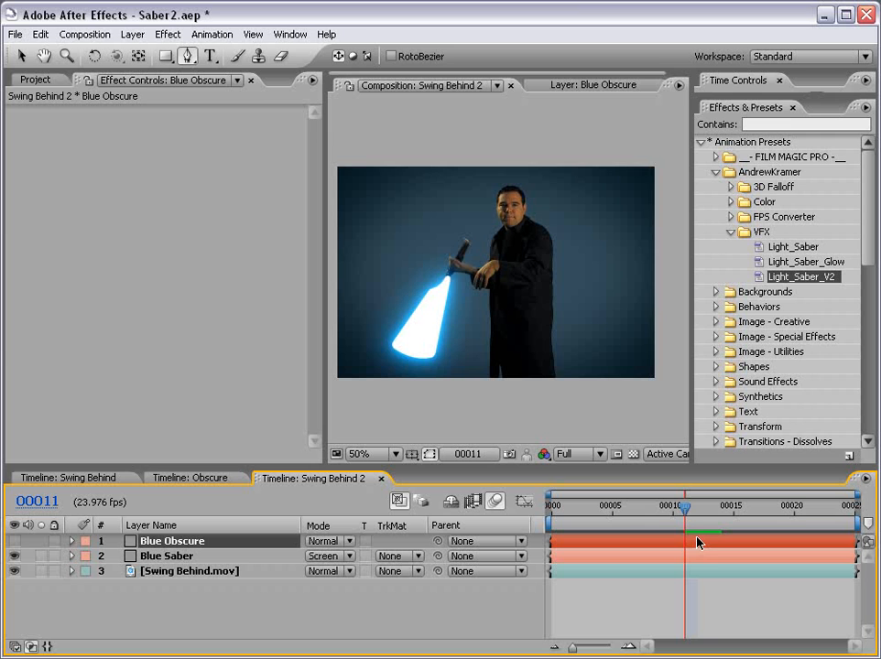
key("alt+bracketleft")
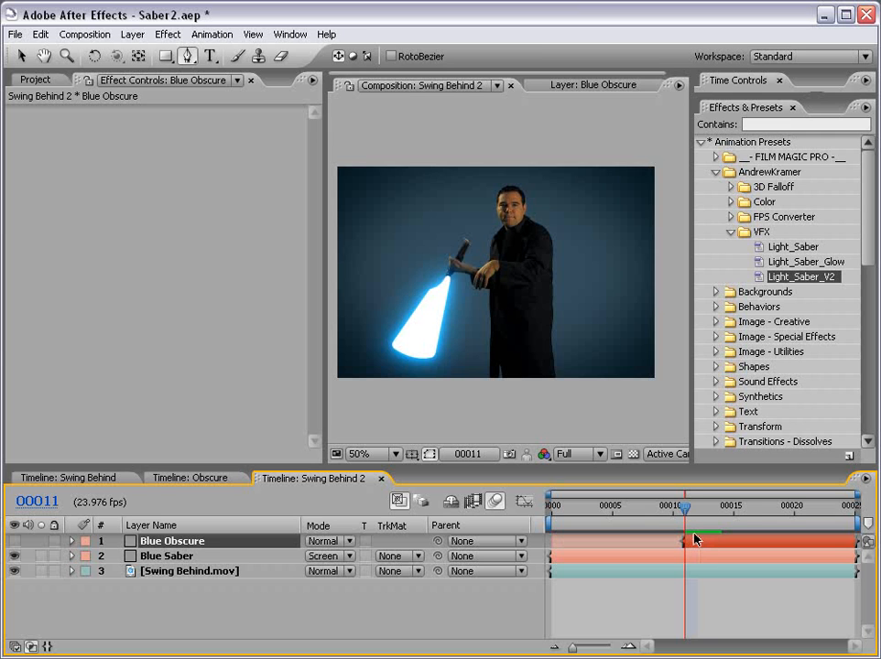
Step forward to frame 21 and trim the end of the Blue Obscure layer there
key("Page_Down")
key("Page_Down")
key("Page_Down")
key("Page_Down")
key("Page_Down")
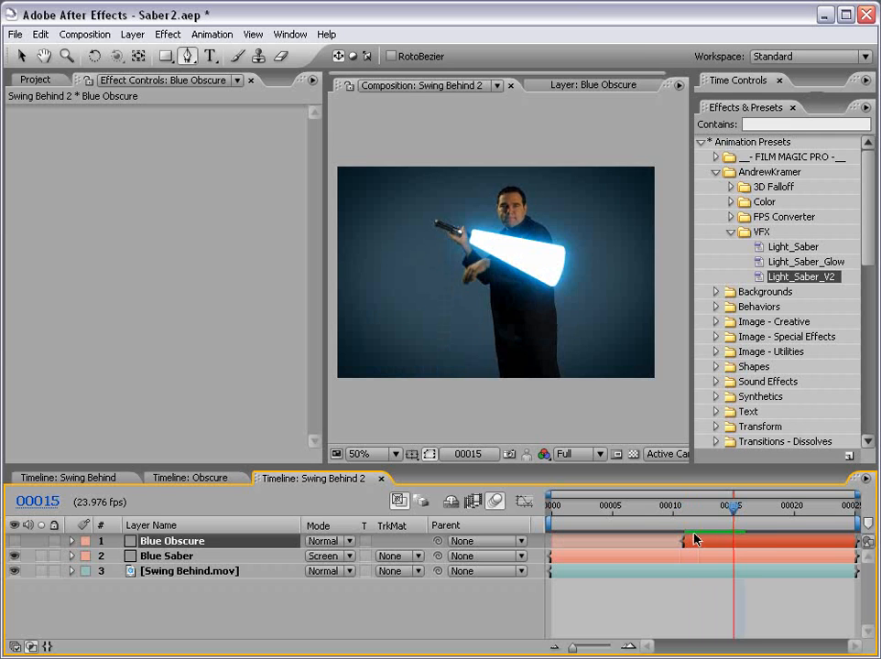
key("Page_Down")
key("Page_Down")
key("Page_Down")
key("Page_Down")
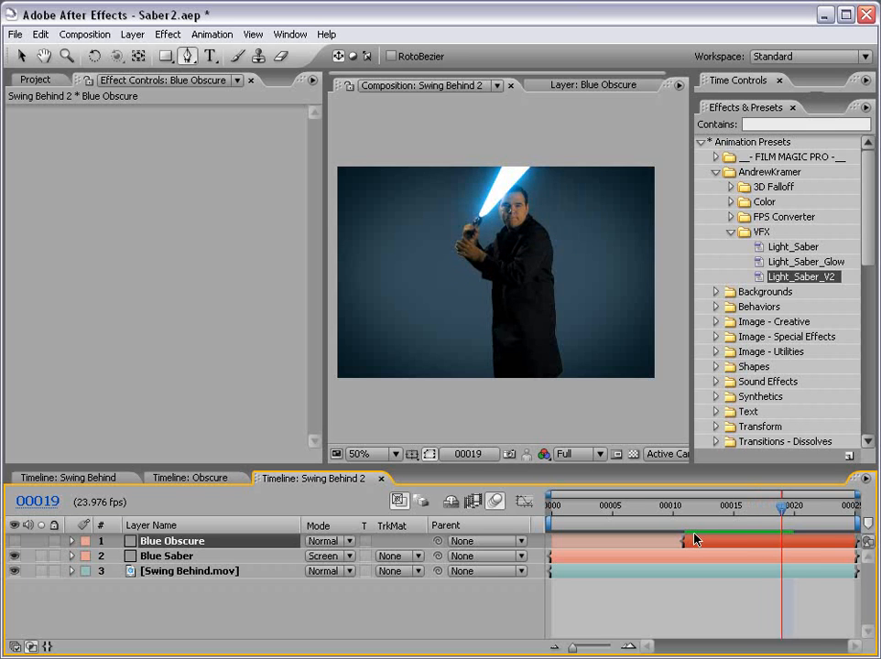
key("Page_Down")
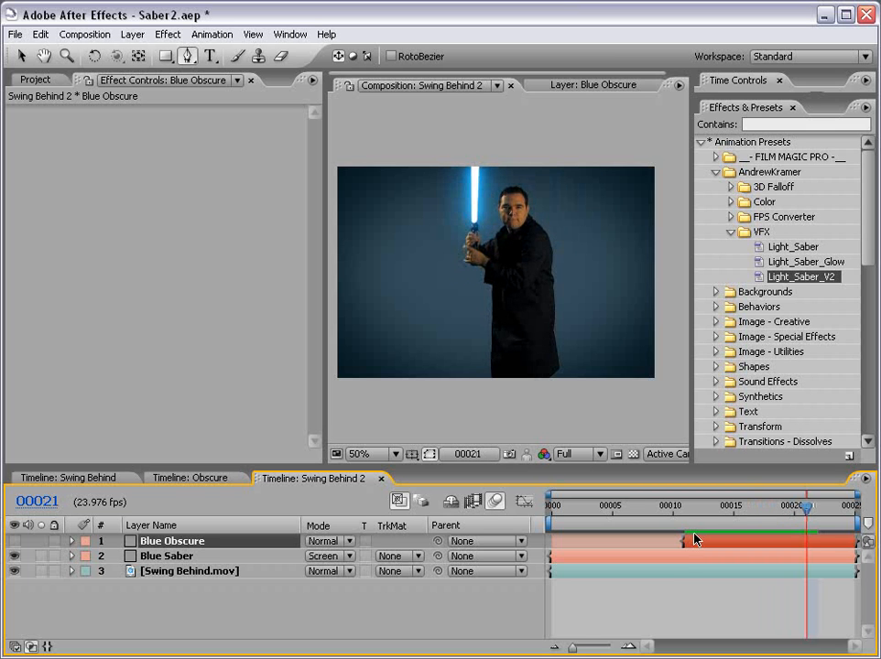
key("alt+bracketright")
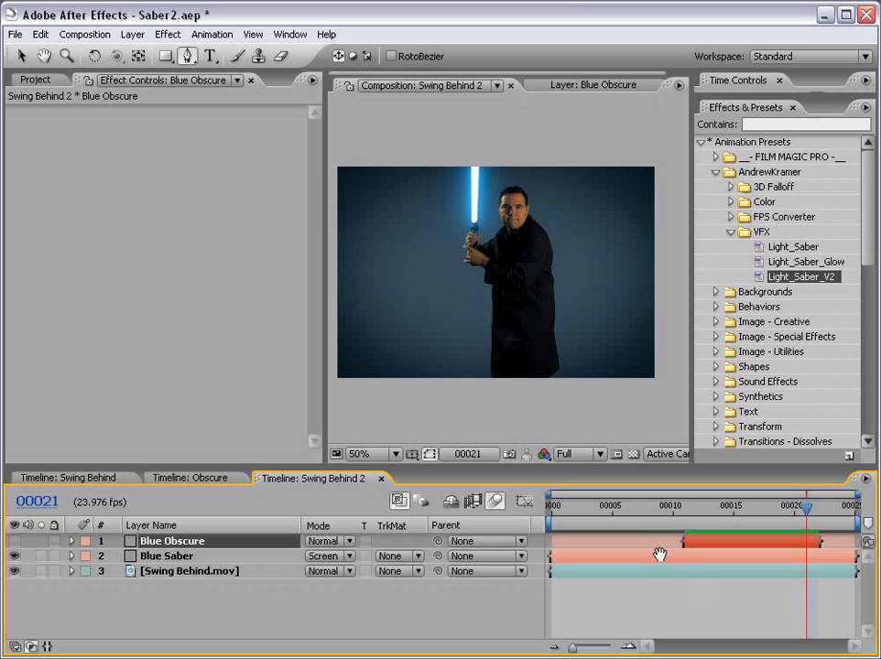
At frame 11, start a Pen mask on Blue Obscure up the coat's front edge, around the hands and forearm, to the shoulder
left_click_drag(699, 509, 686, 513)
scroll(492, 303, "up", 1)
key("space")
left_click_drag(468, 379, 481, 323)
left_click_drag(513, 226, 509, 278)
scroll(511, 280, "down", 1)
left_click_drag(521, 316, 531, 283)
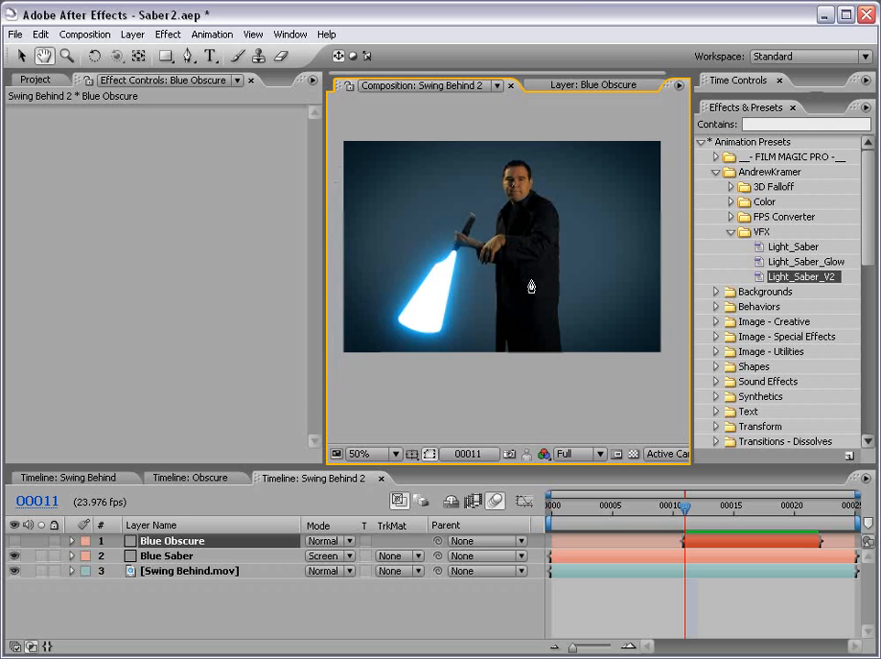
key("grave")
key("space")
scroll(478, 334, "up", 1)
left_click_drag(466, 362, 407, 456)
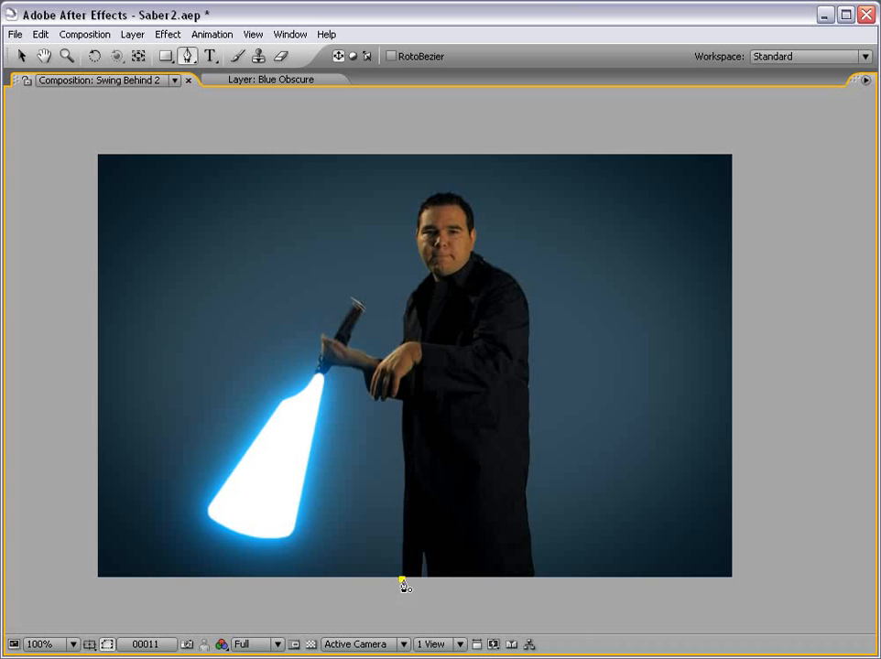
left_click(402, 476)
left_click(402, 405)
left_click(375, 400)
left_click(361, 373)
left_click(328, 366)
left_click(320, 336)
left_click(355, 350)
left_click(383, 357)
left_click(401, 342)
left_click(409, 294)
Continue the mask around the head and down the back of the coat, closing it below the frame
left_click(430, 272)
left_click(415, 229)
left_click(446, 189)
left_click(474, 218)
left_click(476, 251)
left_click(511, 276)
left_click(528, 320)
left_click(528, 350)
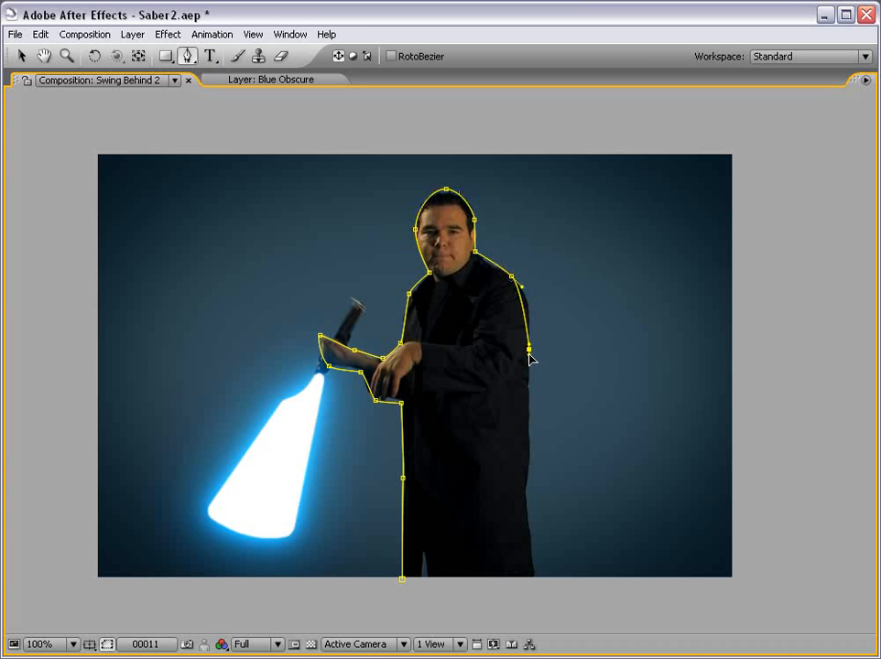
left_click(531, 448)
left_click(528, 496)
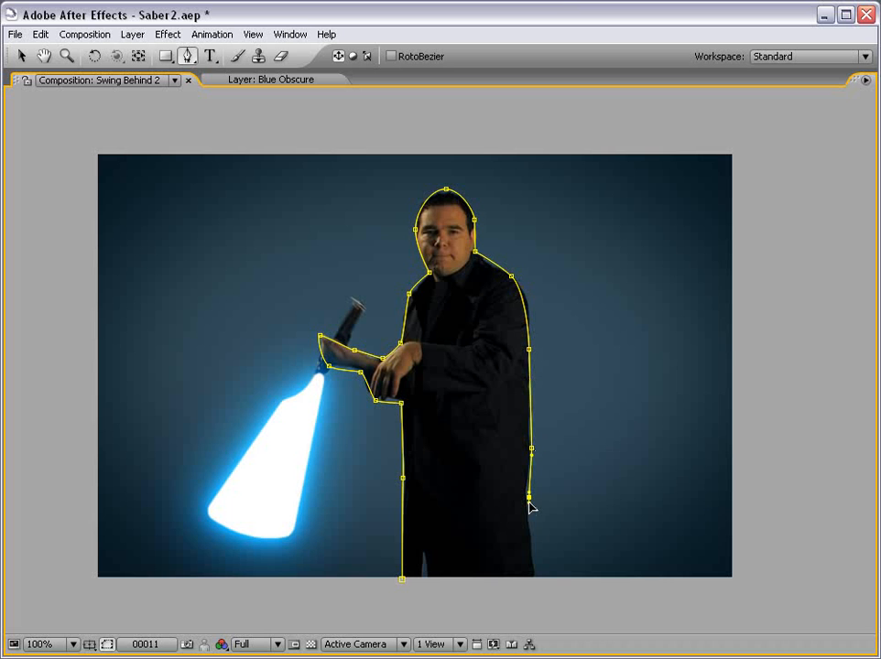
left_click(532, 580)
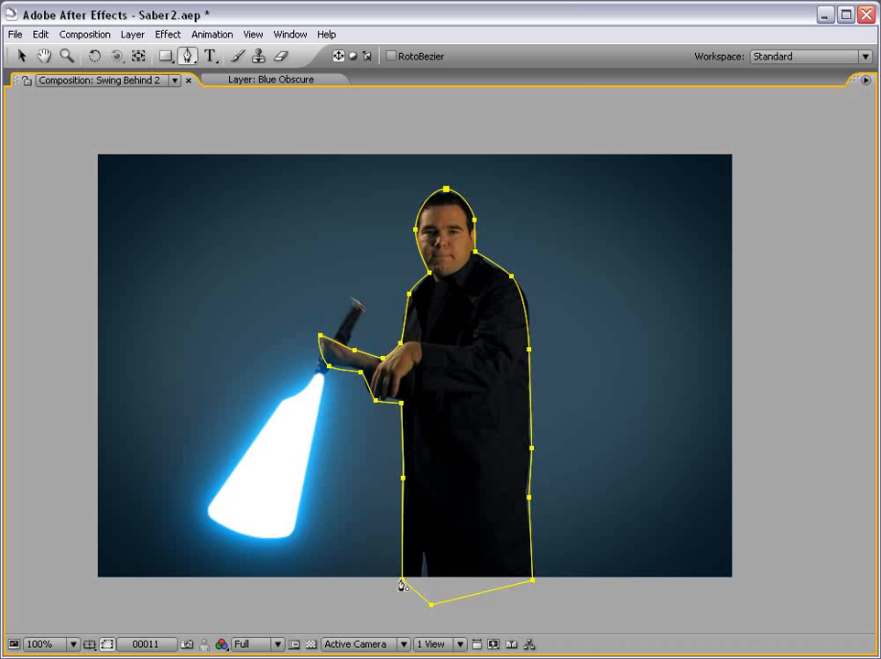
key("v")
key("comma")
key("grave")
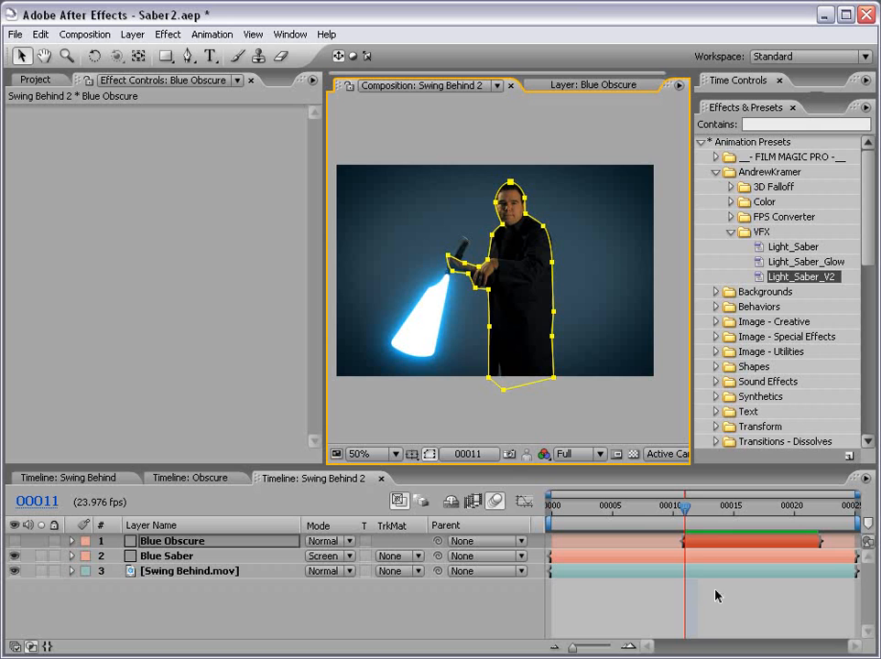
Show the Blue Obscure layer to examine its masked silhouette over the actor, and hide it again
left_click(12, 542)
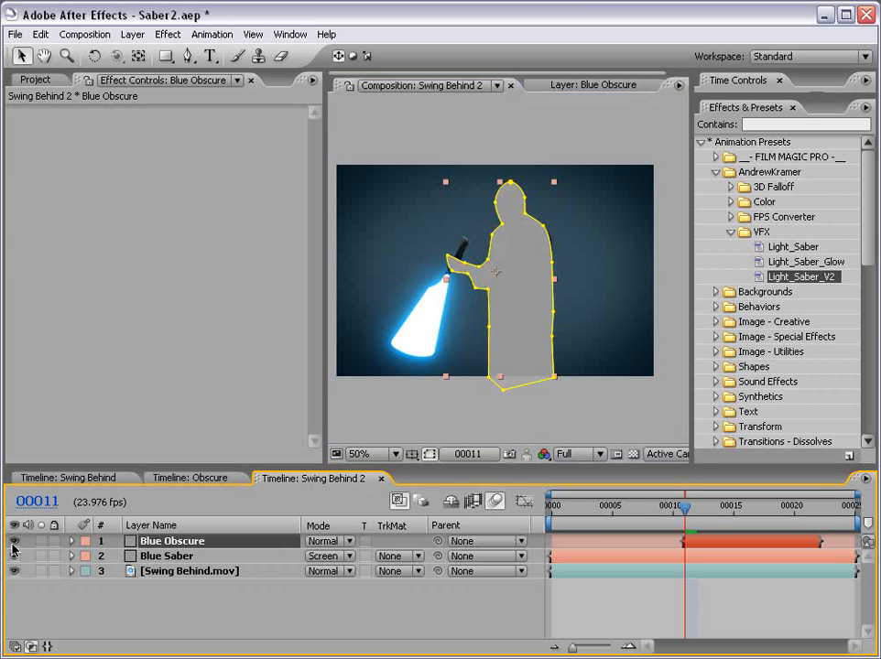
left_click(652, 608)
key("period")
key("comma")
left_click(13, 541)
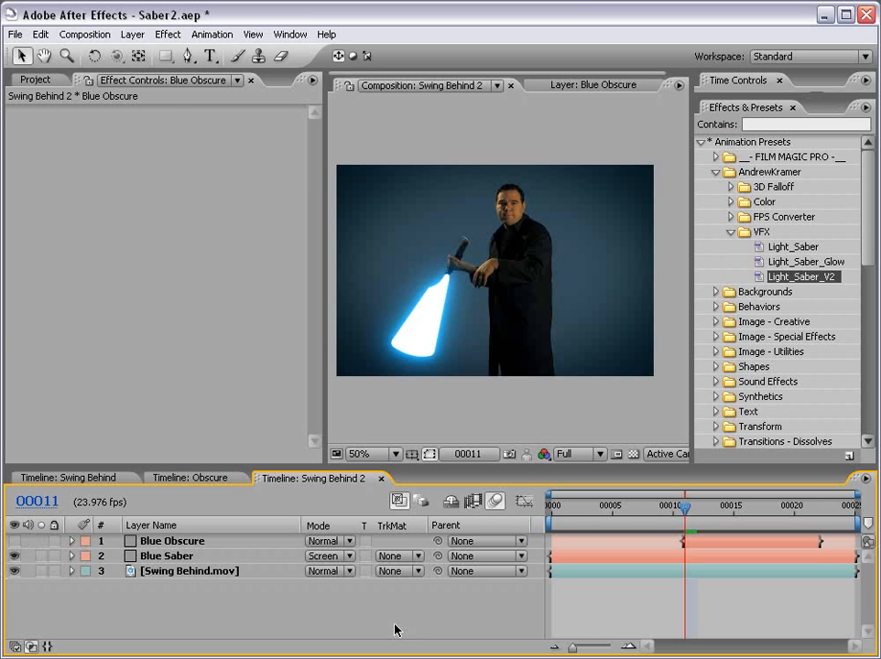
Set the Blue Saber layer's track matte to Alpha Inverted Matte "Blue Obscure"
left_click(156, 556)
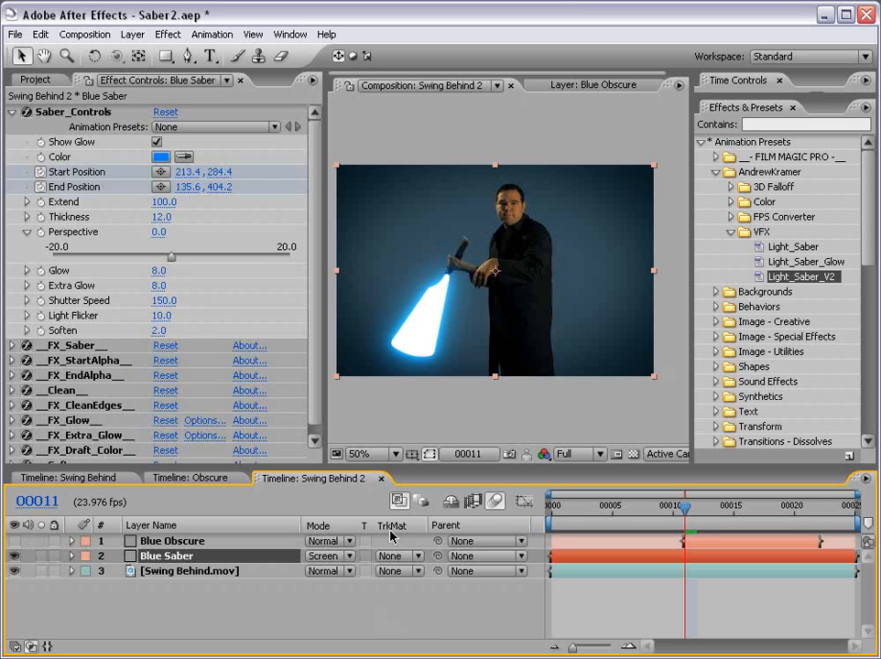
left_click(391, 556)
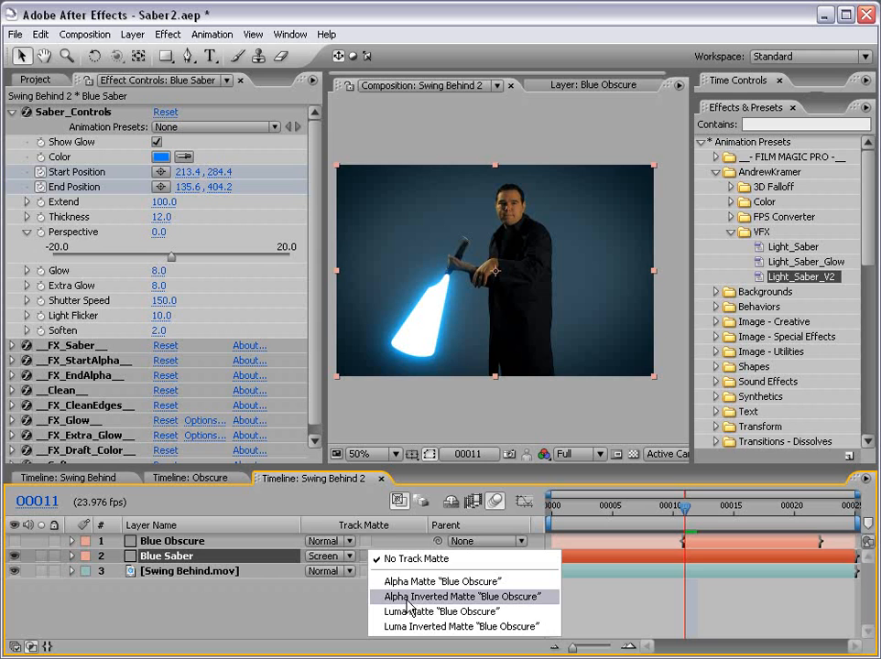
left_click(439, 600)
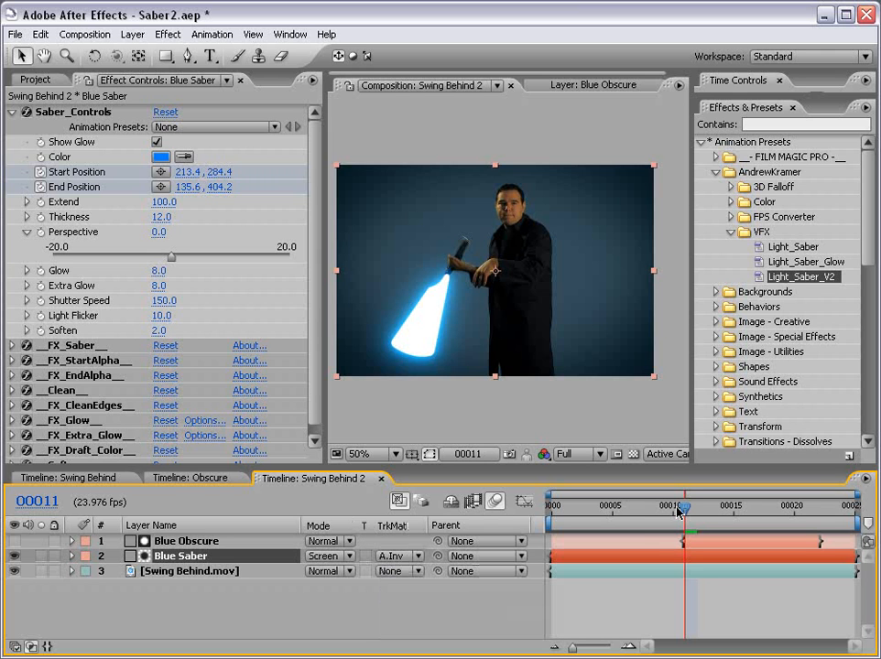
Preview the matted saber animation and examine the blade behind the actor's head at frame 17
left_click_drag(687, 511, 757, 512)
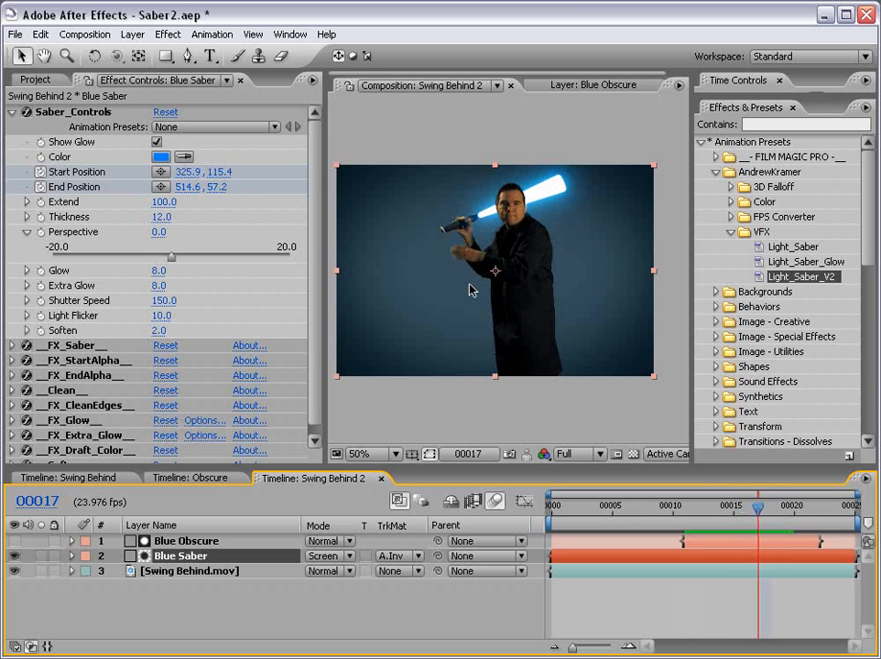
key("KP_0")
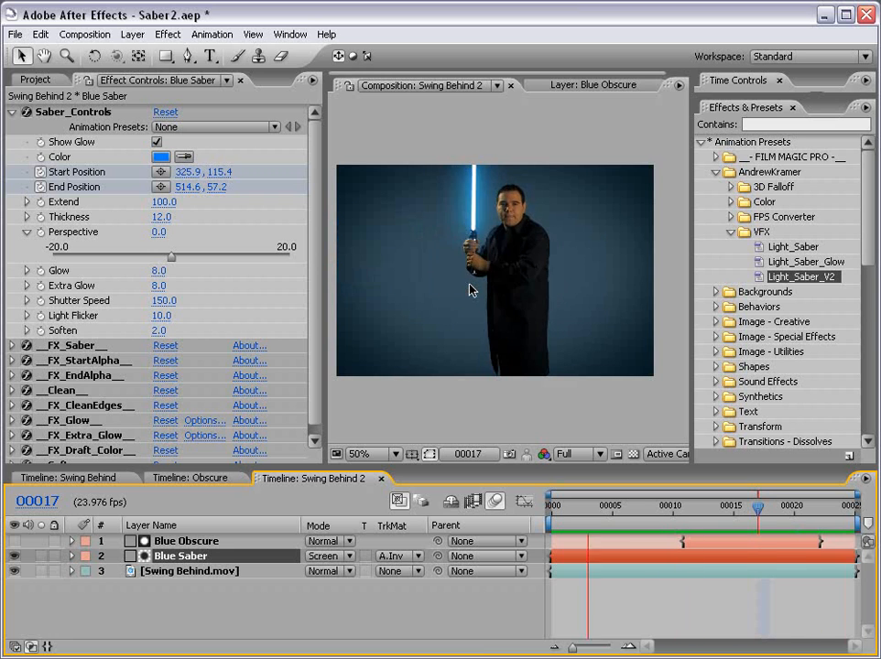
key("space")
scroll(537, 219, "up", 1)
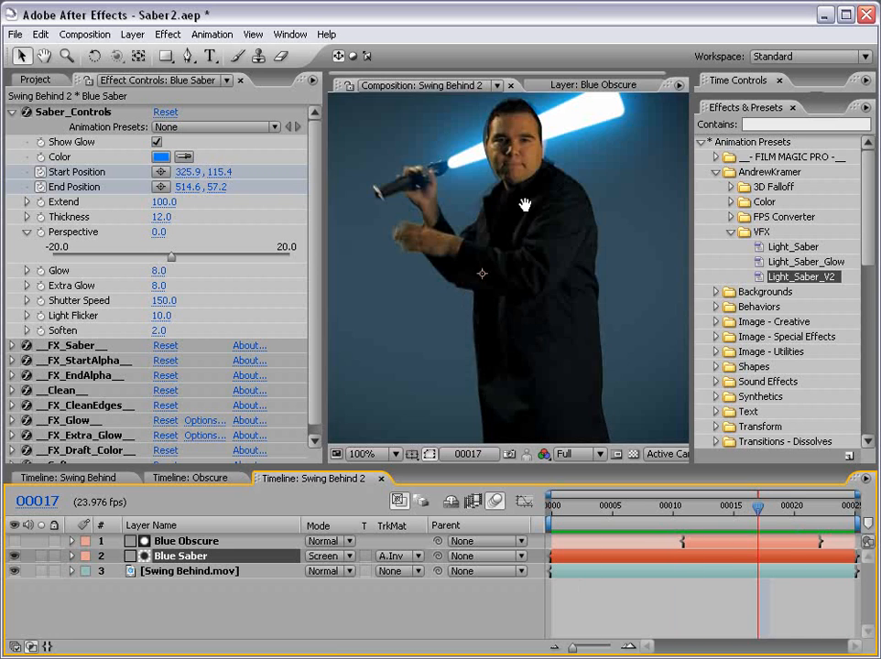
left_click_drag(525, 205, 502, 245)
Return to frame 11 and enable Mask Shape keyframing for Mask 1 on the Blue Obscure layer
left_click_drag(758, 506, 685, 515)
key("space")
left_click_drag(518, 367, 540, 261)
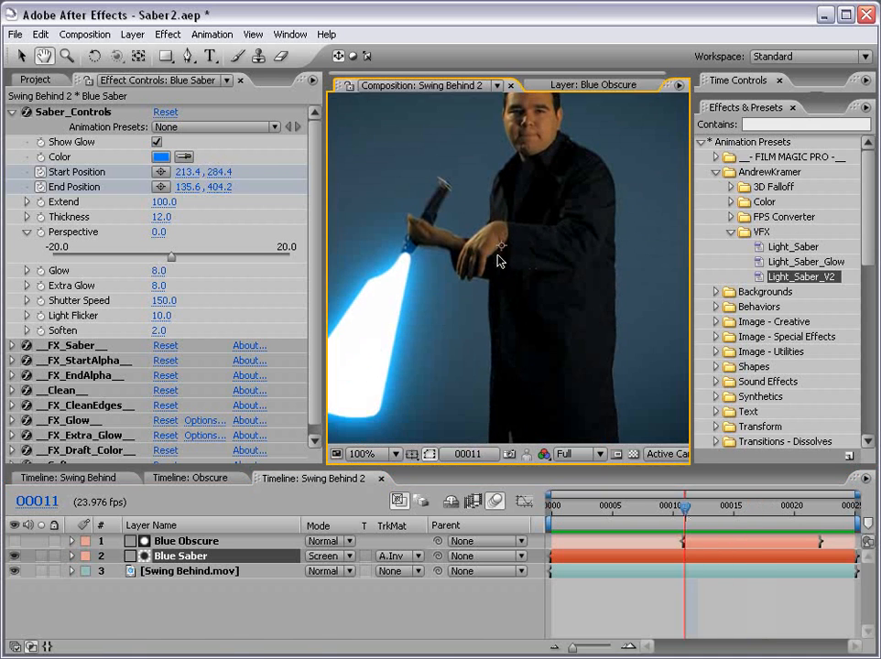
key("grave")
scroll(495, 266, "down", 1)
scroll(417, 396, "up", 1)
key("grave")
scroll(504, 284, "down", 1)
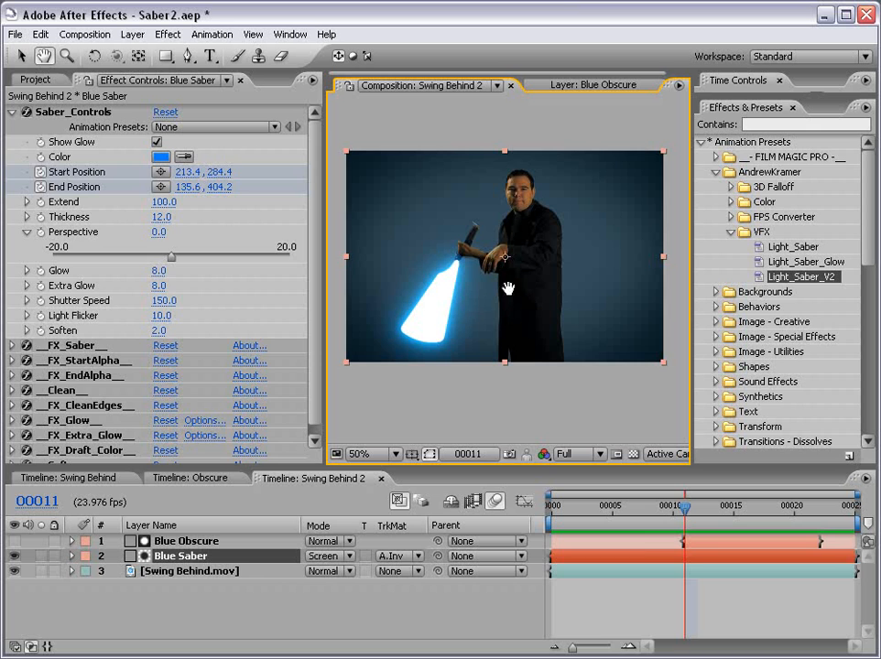
left_click(706, 551)
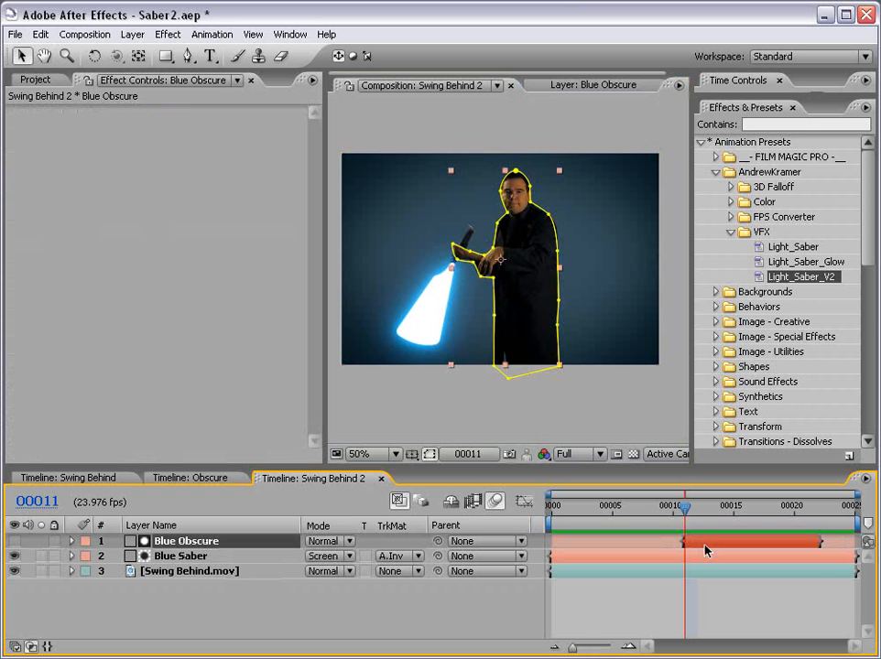
key("m")
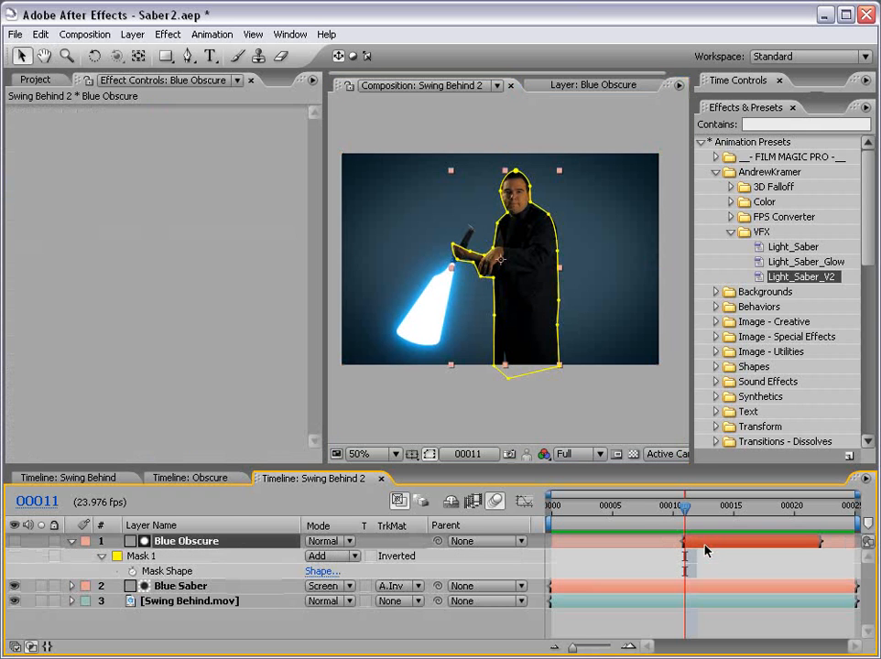
left_click(134, 572)
At frame 12, move the Blue Obscure mask points to follow the actor's raised forearm, hand and sleeve
left_click_drag(320, 314, 233, 313)
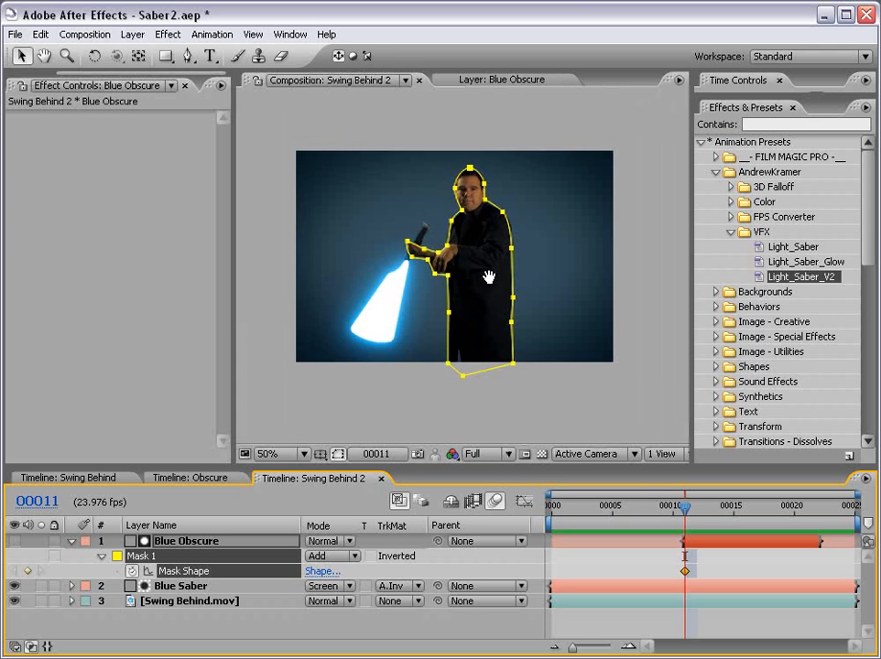
scroll(437, 280, "up", 1)
left_click(713, 564)
left_click(703, 542)
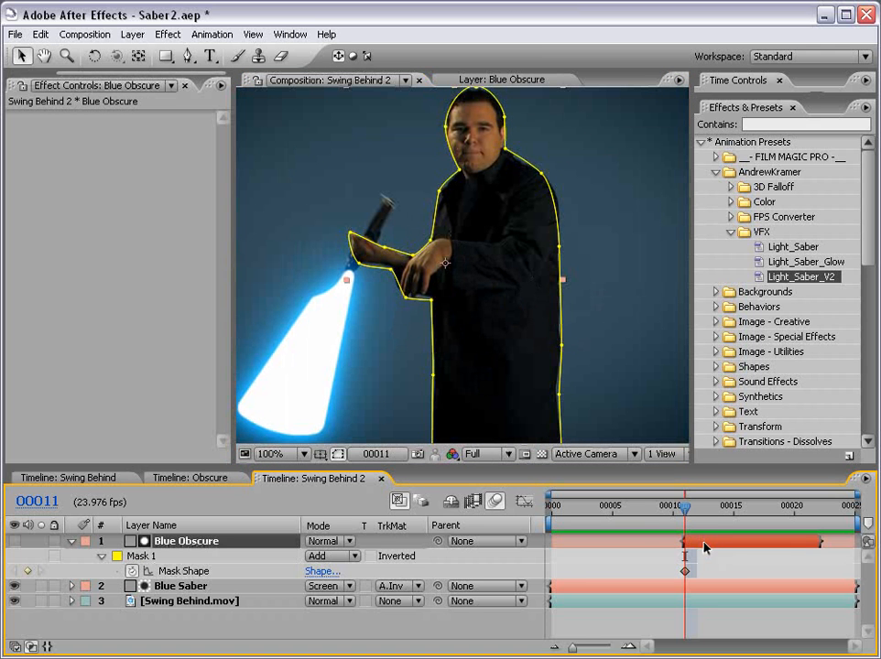
key("Page_Down")
key("space")
left_click_drag(480, 348, 474, 305)
left_click_drag(400, 257, 393, 262)
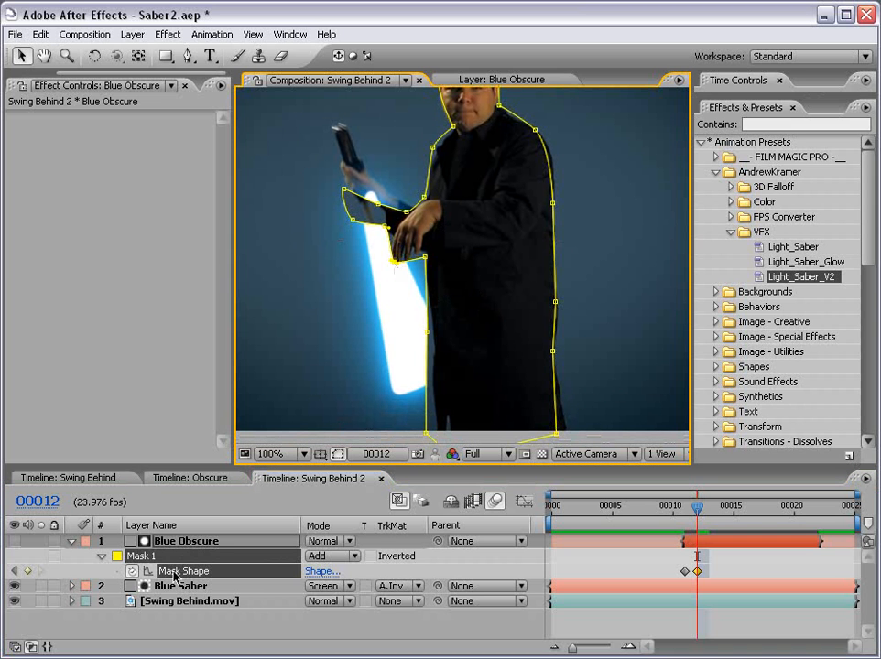
key("space")
left_click_drag(388, 221, 387, 254)
left_click_drag(343, 223, 364, 203)
left_click_drag(352, 254, 384, 243)
left_click_drag(390, 292, 425, 284)
Adjust the lower front mask points at frame 12 to match the coat's front edge
left_click_drag(463, 384, 456, 307)
left_click_drag(418, 388, 428, 390)
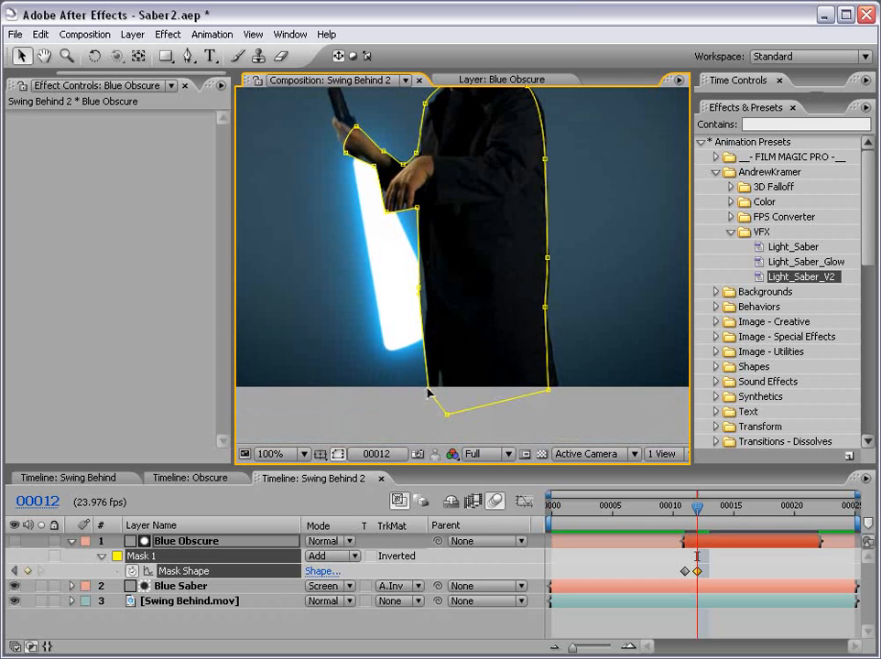
left_click_drag(420, 290, 425, 303)
At frame 13, move the Blue Obscure mask points around the actor's forearm and wrist to match the arm's new position
key("space")
left_click_drag(476, 278, 448, 343)
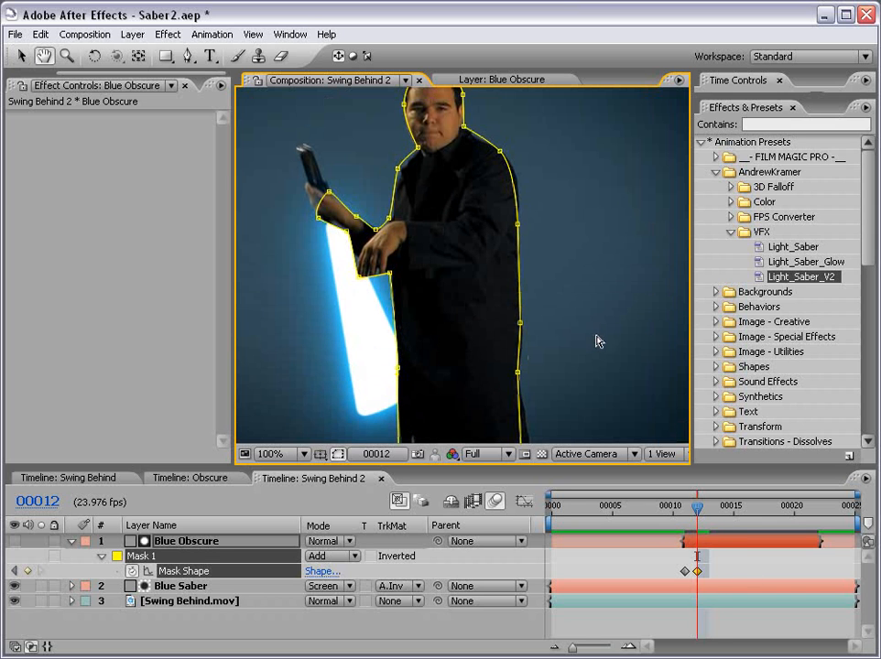
key("Page_Down")
left_click_drag(330, 191, 372, 223)
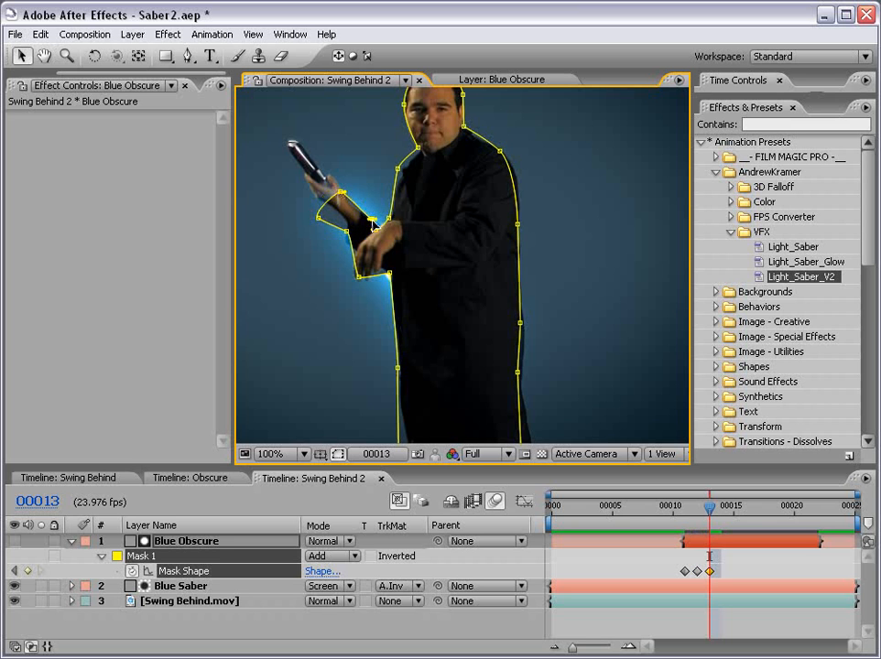
left_click_drag(319, 219, 348, 233)
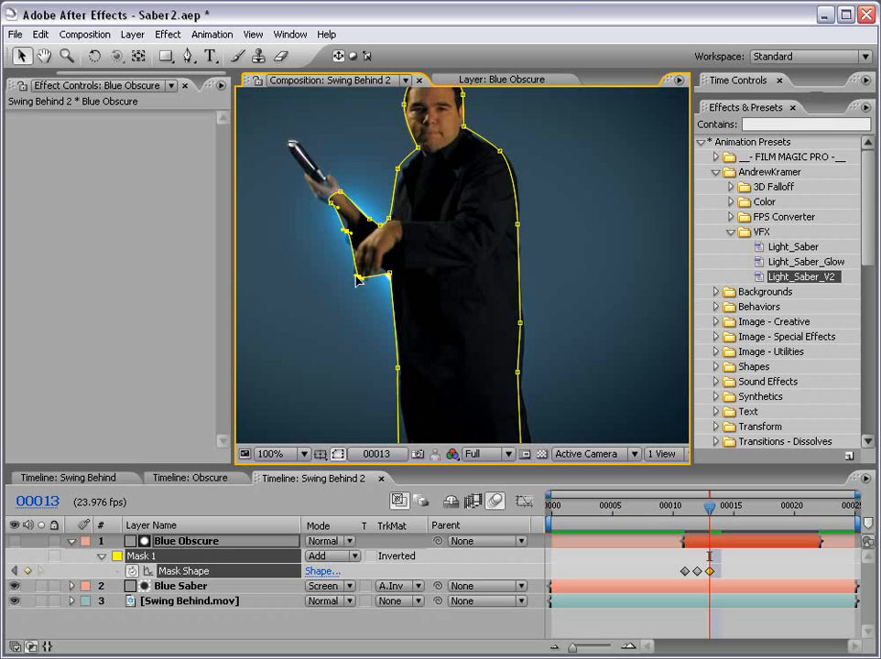
Adjust the mask points around the actor's head at frames 19 and 20, and advance to frame 21
key("Page_Down")
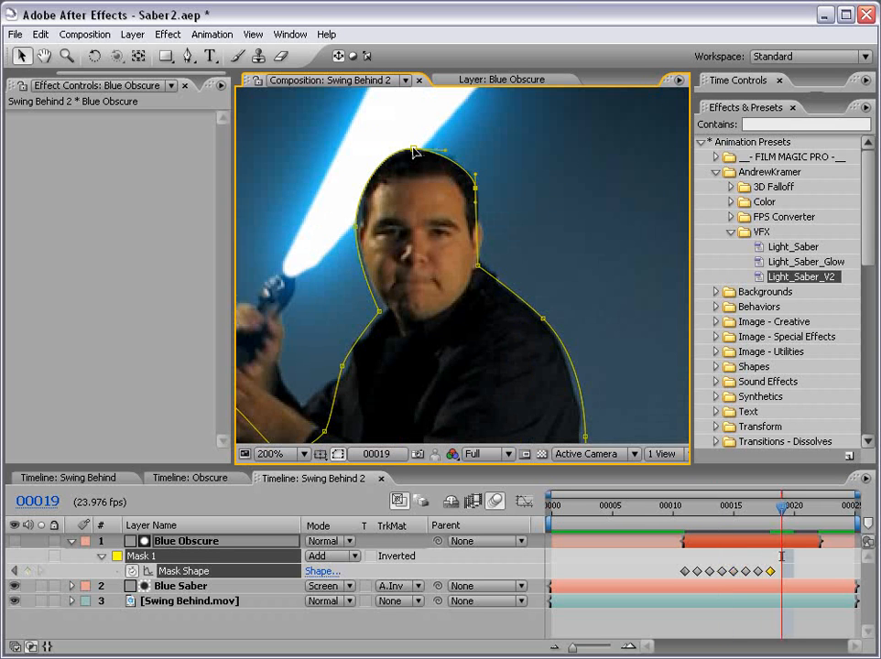
left_click_drag(414, 152, 413, 148)
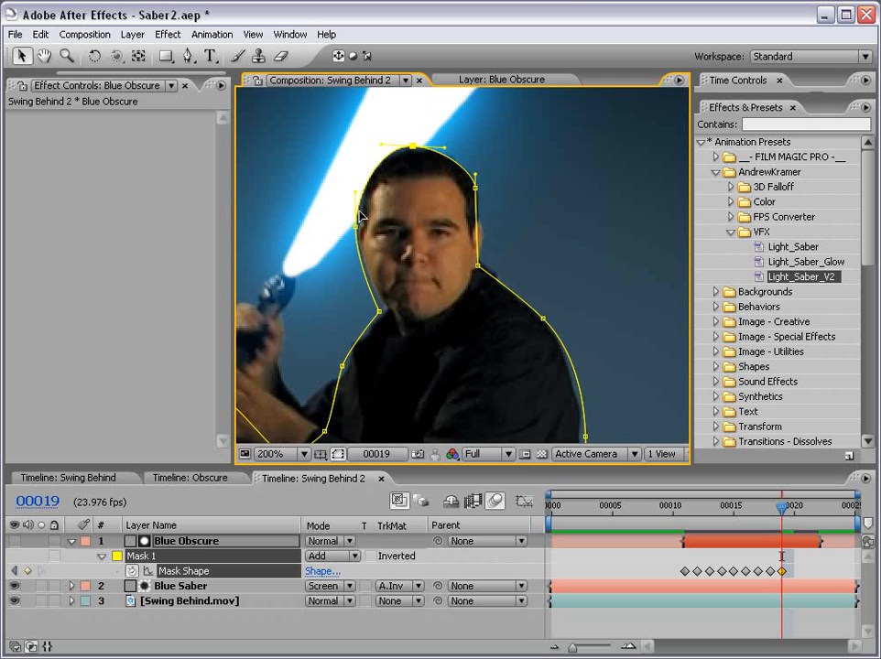
key("Page_Down")
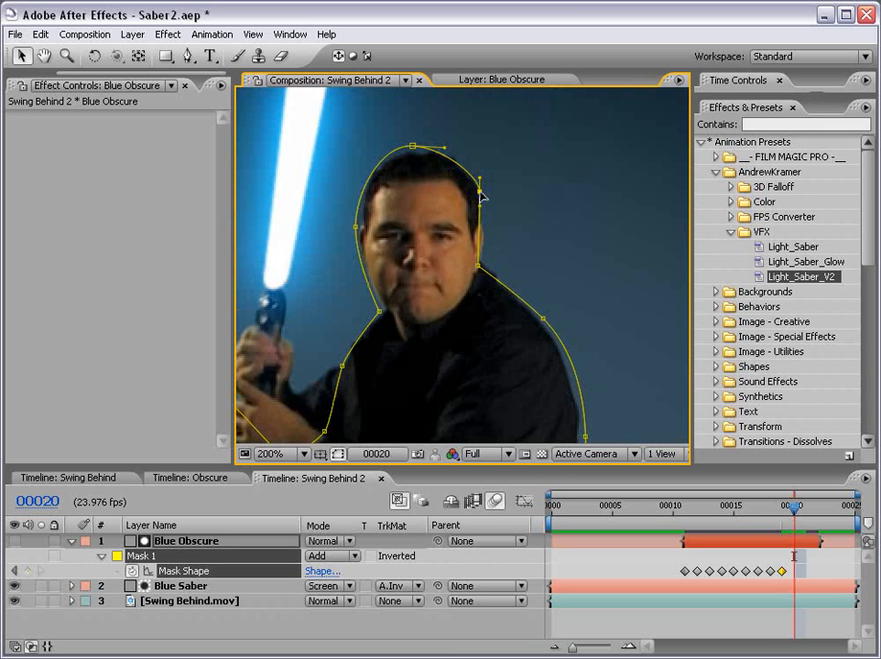
left_click_drag(414, 148, 414, 151)
key("Page_Down")
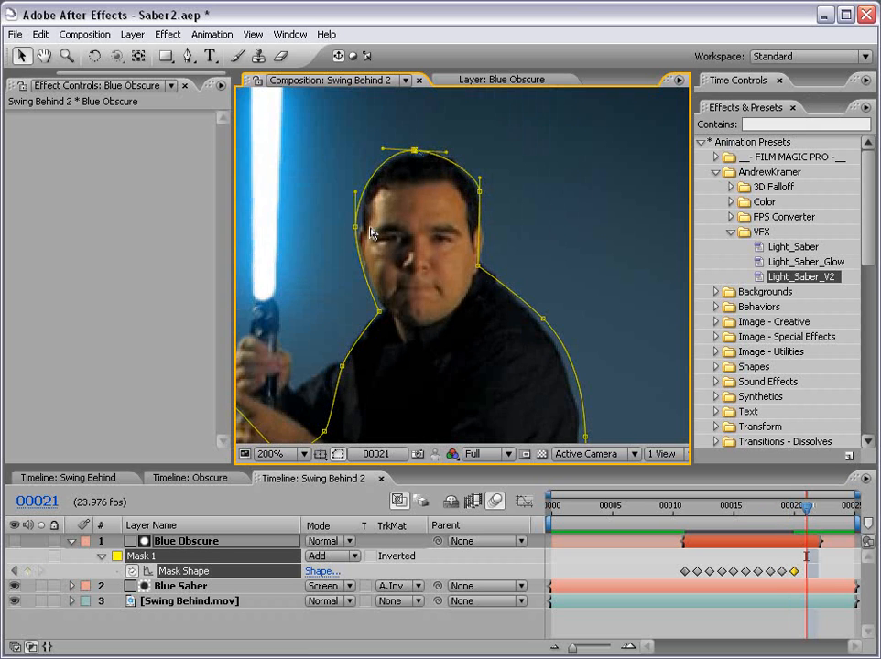
Preview the saber swing with the animated mask in an enlarged composition view and examine how the blade passes behind the actor
scroll(455, 280, "down", 2)
left_click_drag(474, 331, 485, 233)
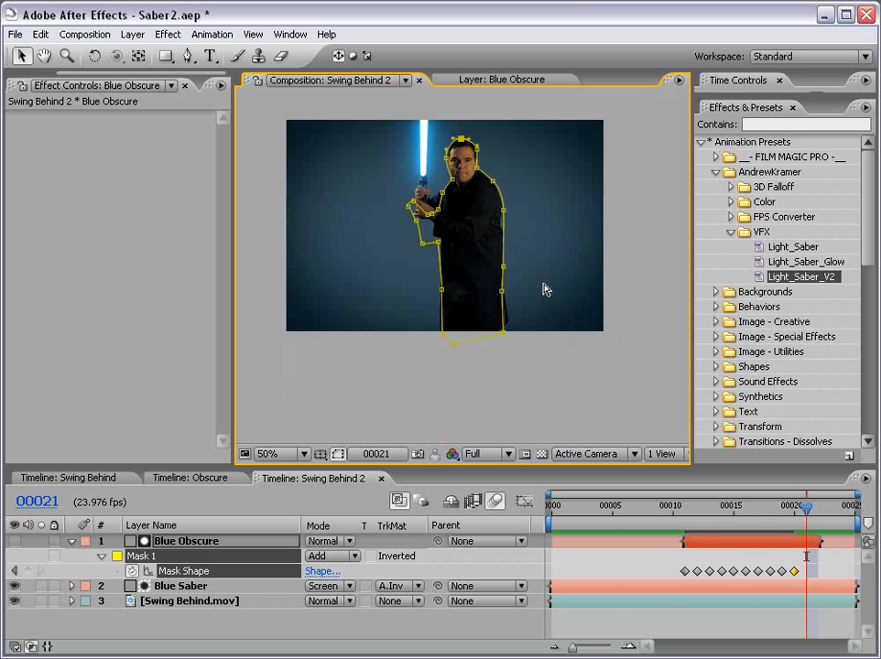
key("KP_0")
key("space")
scroll(441, 253, "up", 1)
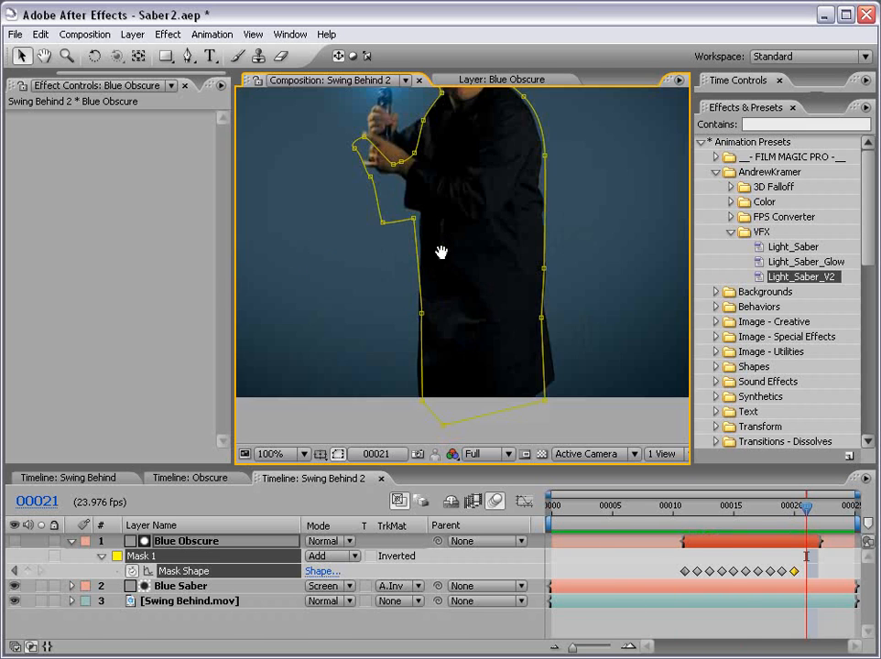
key("grave")
key("KP_0")
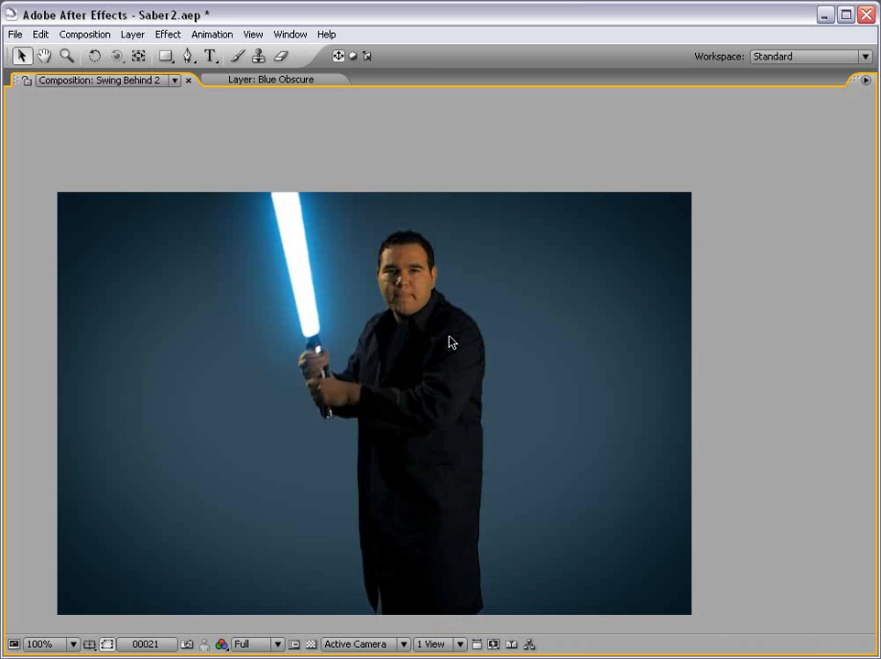
key("space")
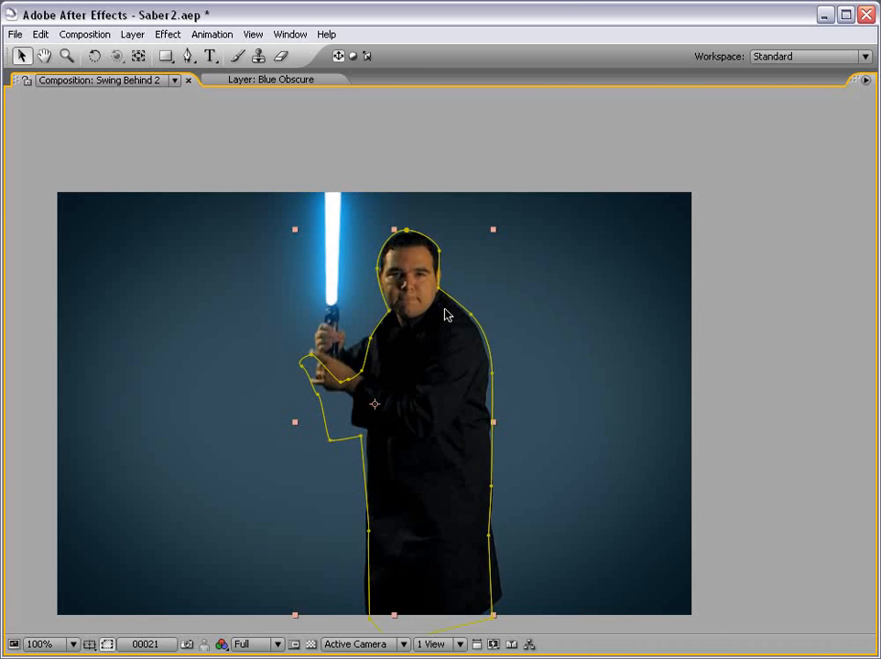
key("grave")
Set the Mask Feather of Mask 1 on the Blue Obscure layer to 4 pixels
scroll(433, 268, "down", 1)
left_click(733, 563)
left_click(714, 542)
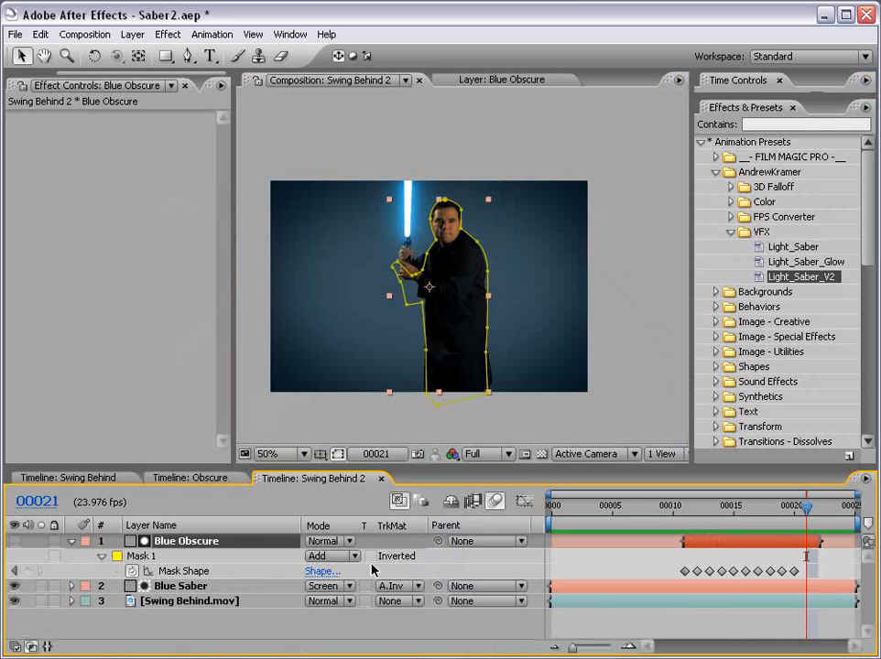
key("f")
left_click(322, 571)
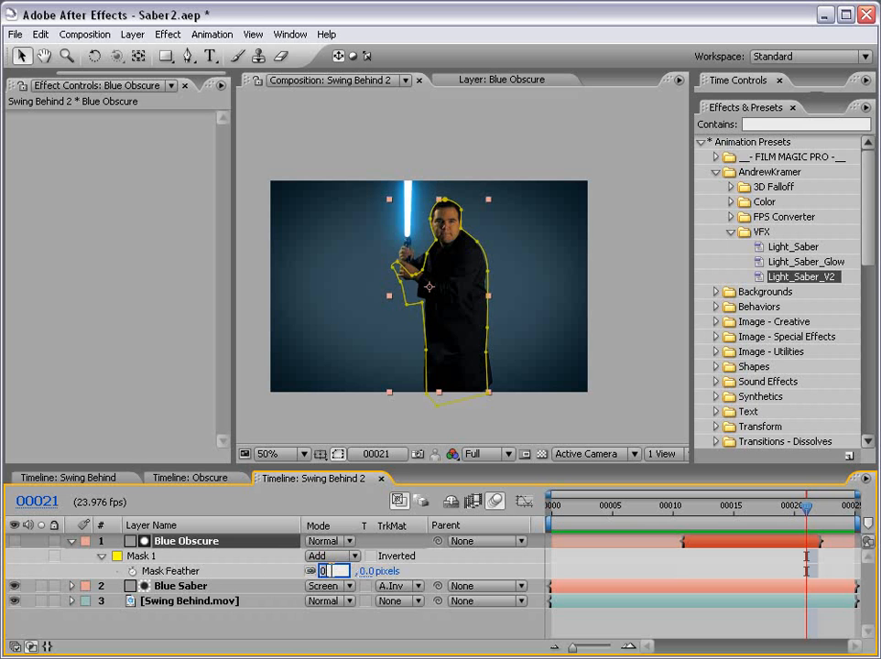
type("4")
key("Return")
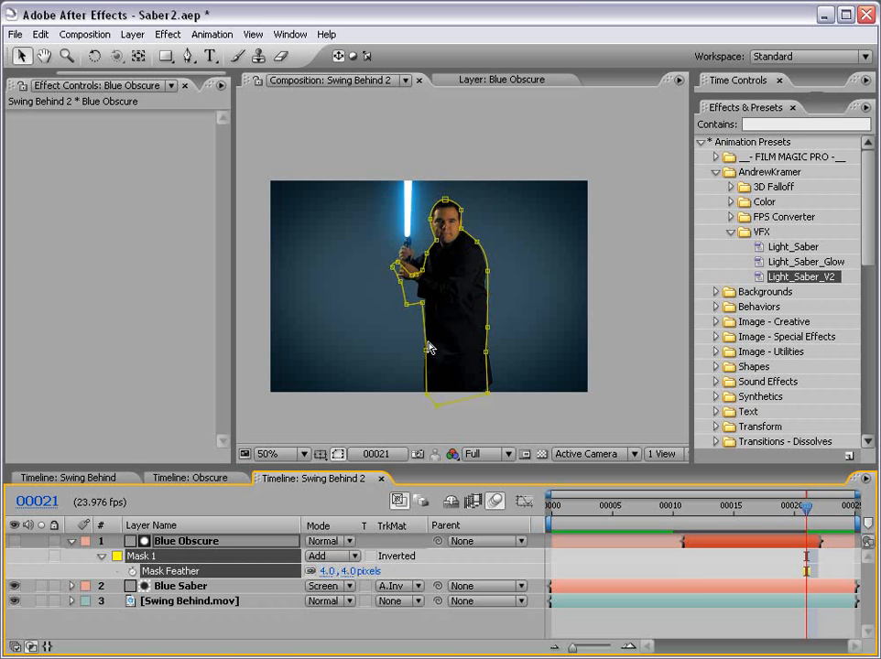